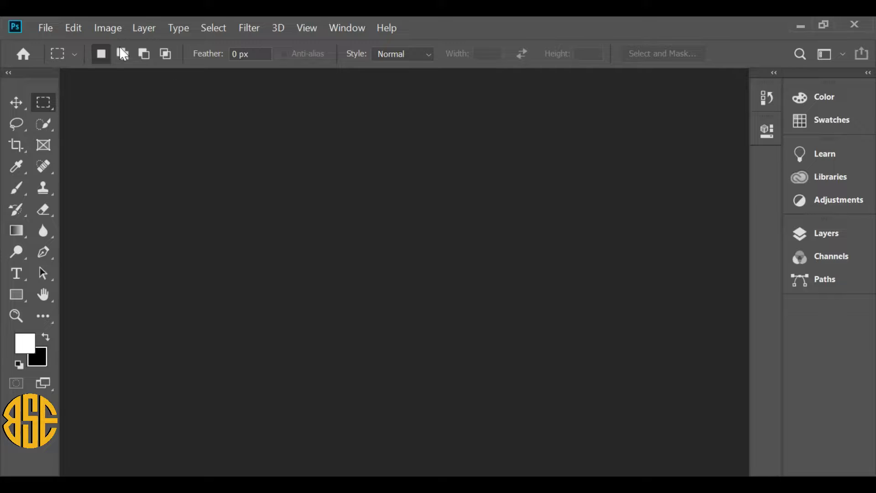
- Open the sunset photo 40192.jpg and fit it on screen
{"action": "left_click", "coordinate": [54, 29]}
{"action": "left_click", "coordinate": [88, 39]}
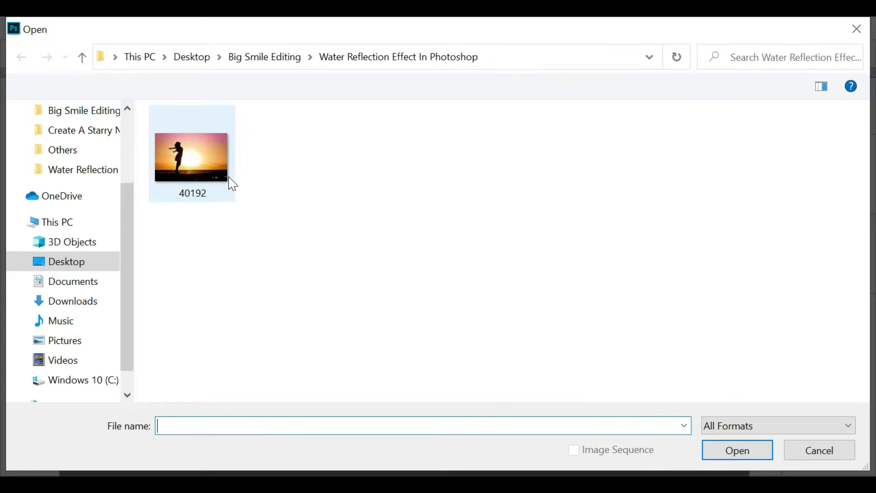
{"action": "double_click", "coordinate": [231, 183]}
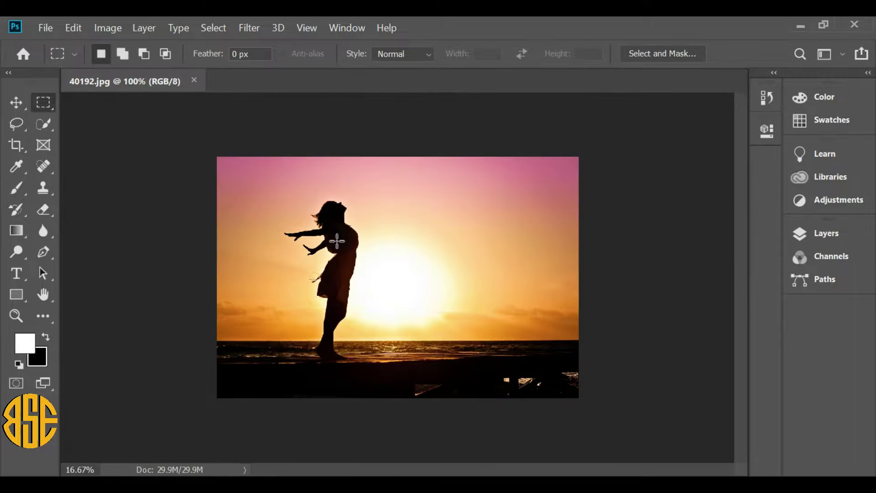
{"action": "left_click", "coordinate": [16, 316]}
{"action": "right_click", "coordinate": [285, 285]}
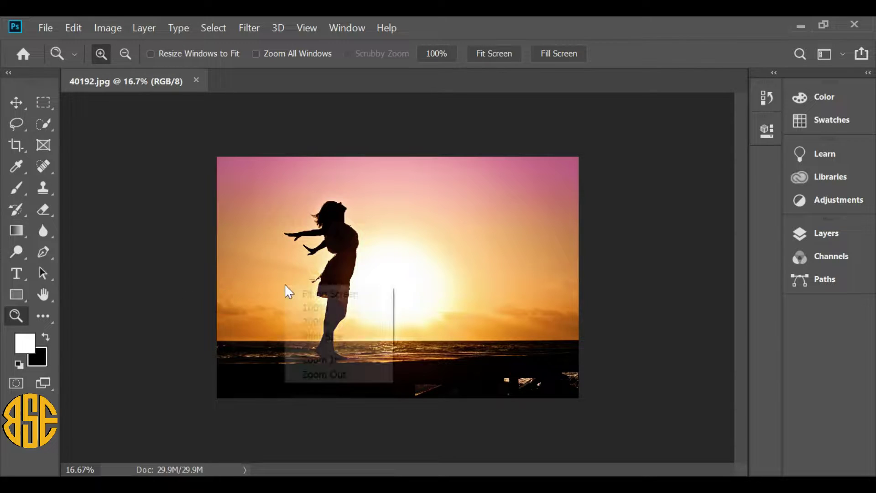
{"action": "left_click", "coordinate": [362, 296]}
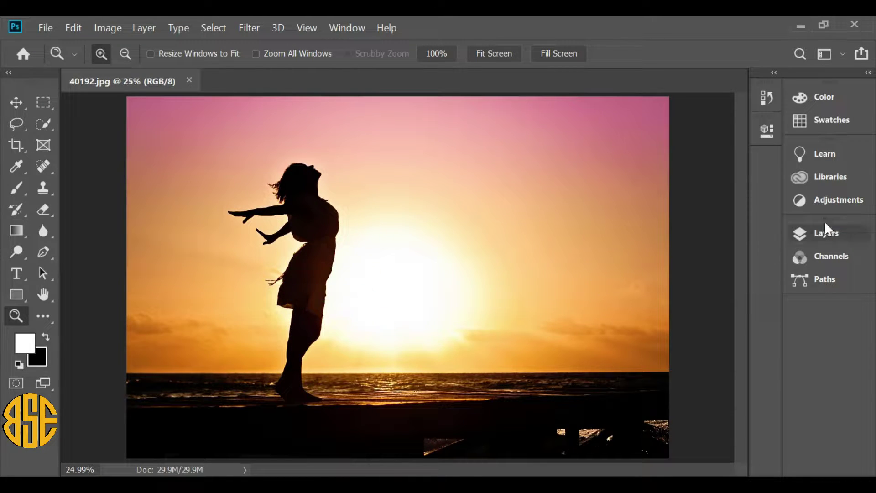
- Unlock the Background layer and rename it Photo
{"action": "left_click", "coordinate": [824, 234]}
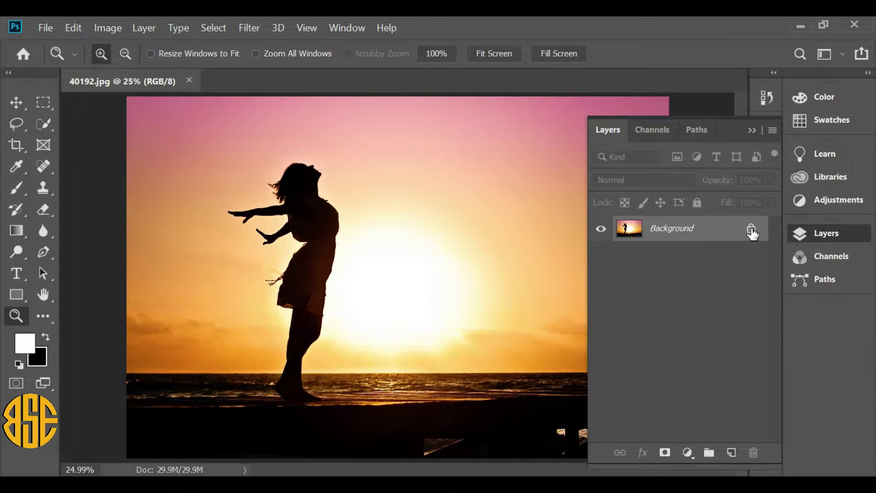
{"action": "left_click", "coordinate": [749, 231]}
{"action": "double_click", "coordinate": [666, 229]}
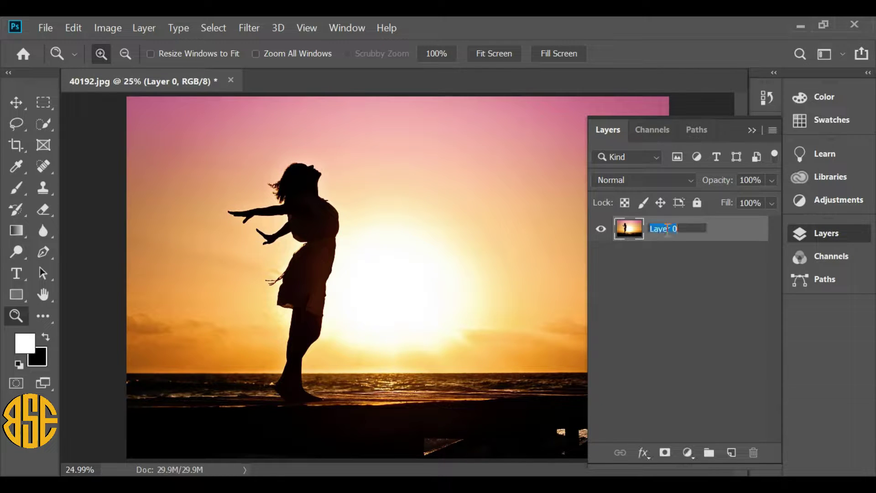
{"action": "type", "text": "Photo"}
{"action": "key", "text": "Return"}
- Duplicate Photo as a layer named Reflection and convert it to a smart object
{"action": "right_click", "coordinate": [723, 235]}
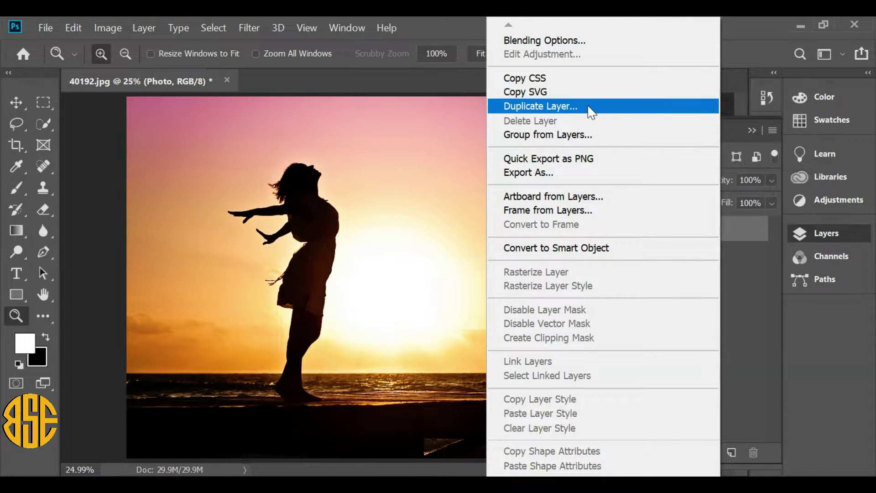
{"action": "left_click", "coordinate": [592, 109]}
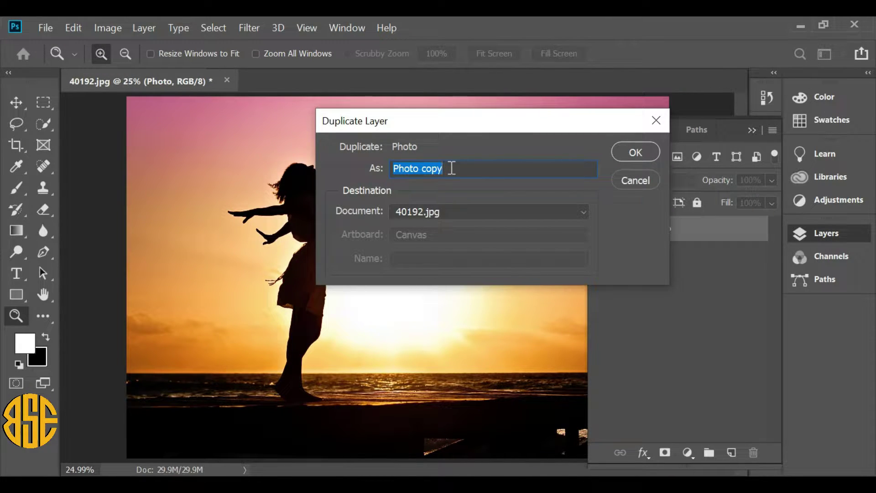
{"action": "type", "text": "Reflection"}
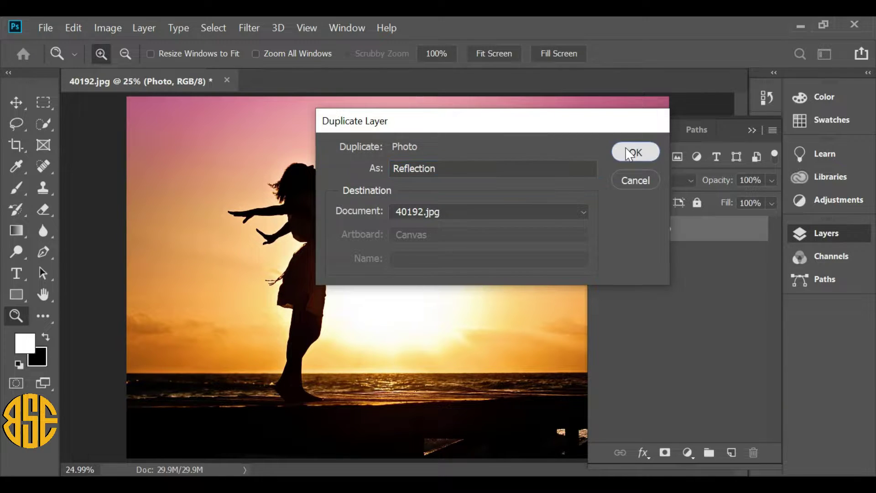
{"action": "left_click", "coordinate": [635, 151]}
{"action": "right_click", "coordinate": [675, 232]}
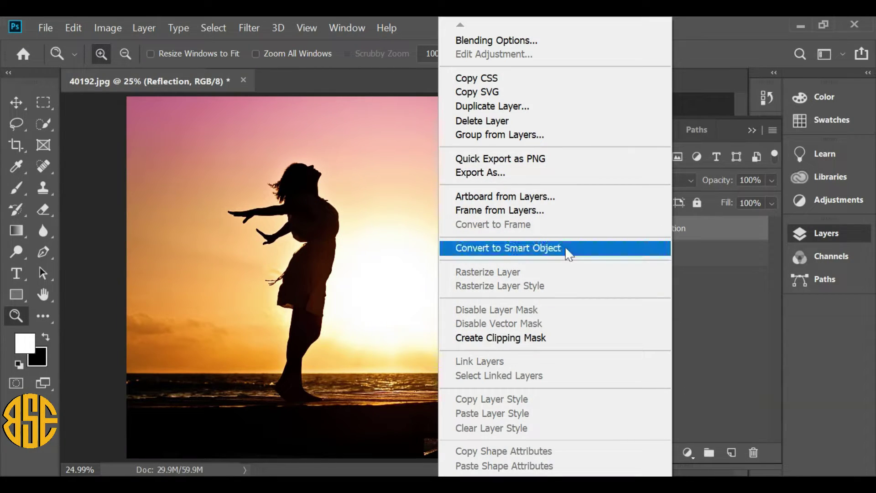
{"action": "left_click", "coordinate": [507, 247]}
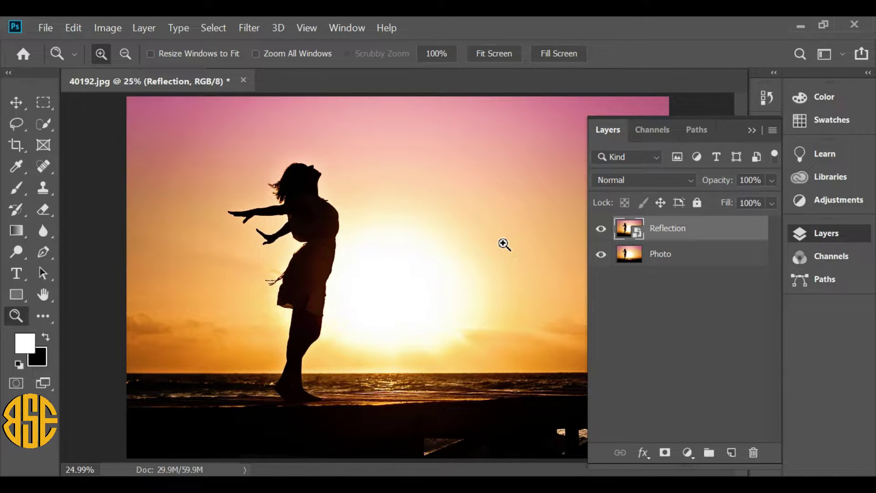
- Set the canvas height to 200 percent
{"action": "left_click", "coordinate": [108, 28]}
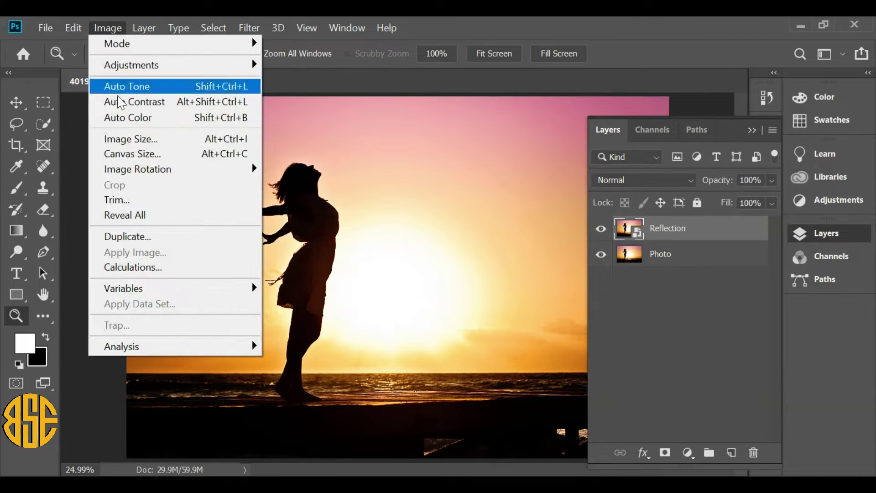
{"action": "left_click", "coordinate": [187, 154]}
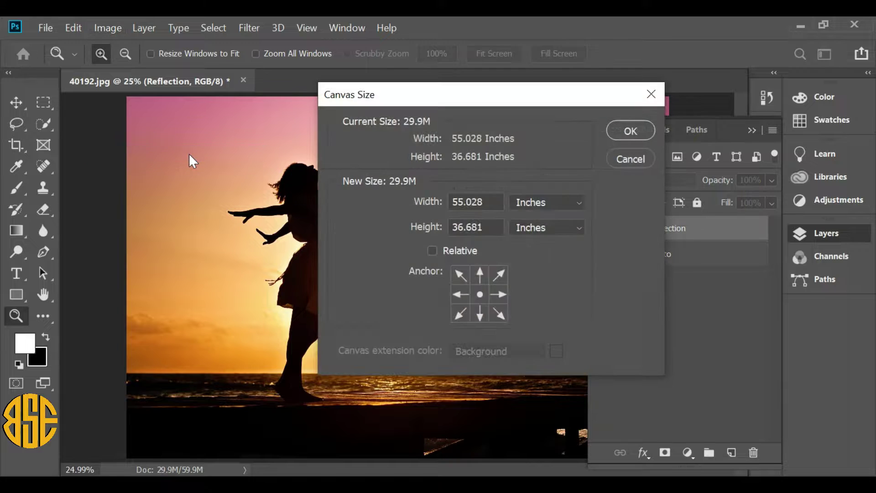
{"action": "left_click", "coordinate": [525, 208]}
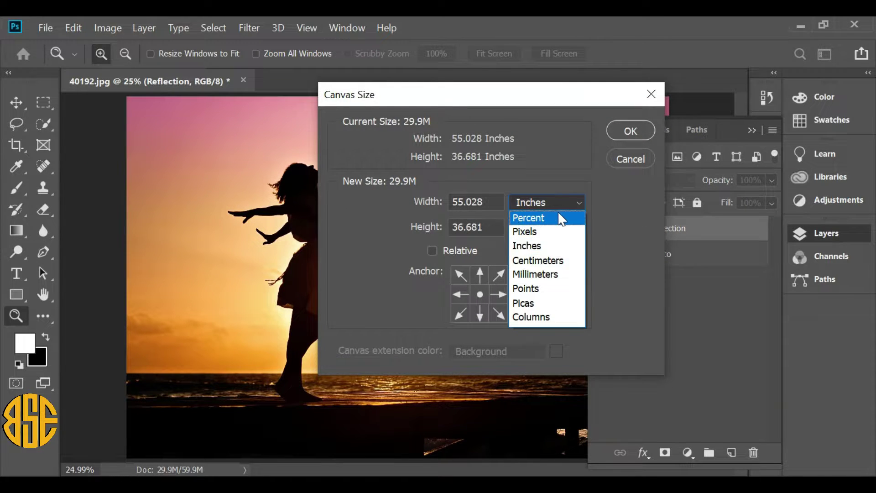
{"action": "left_click", "coordinate": [534, 219]}
{"action": "left_click_drag", "start_coordinate": [487, 227], "coordinate": [446, 228]}
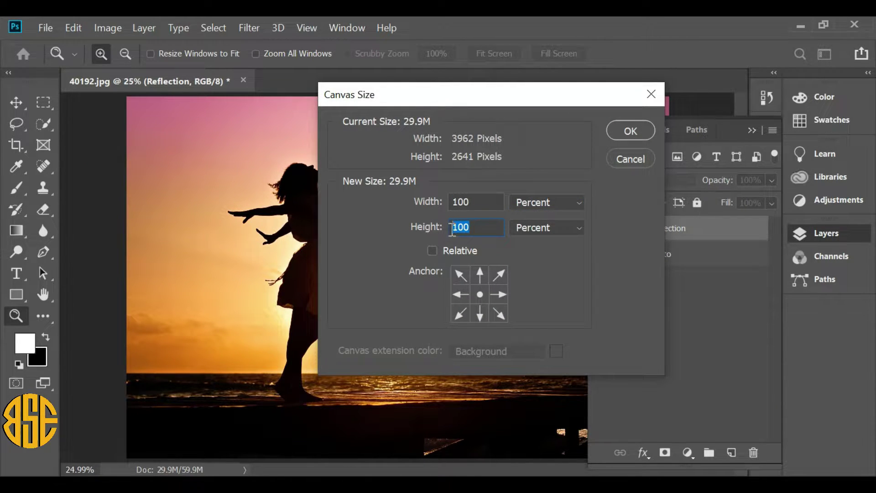
{"action": "type", "text": "200"}
{"action": "left_click", "coordinate": [630, 131]}
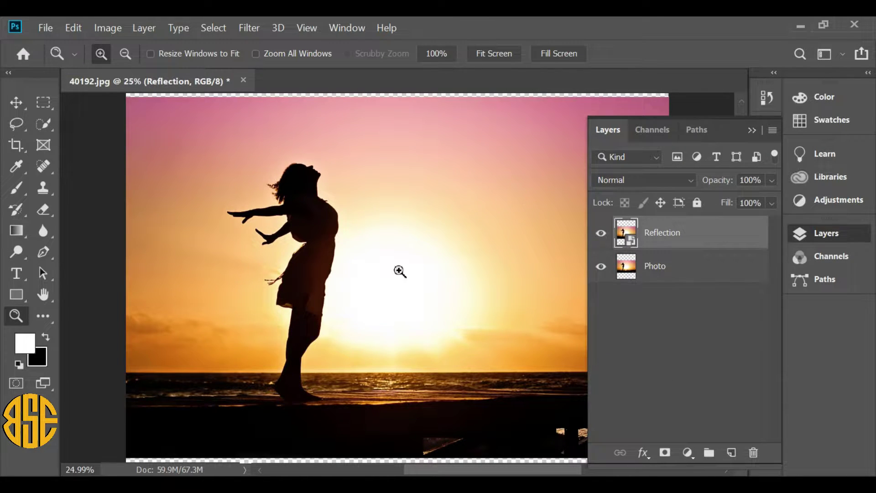
- Fit the enlarged canvas on screen and hide the Photo layer
{"action": "right_click", "coordinate": [283, 272]}
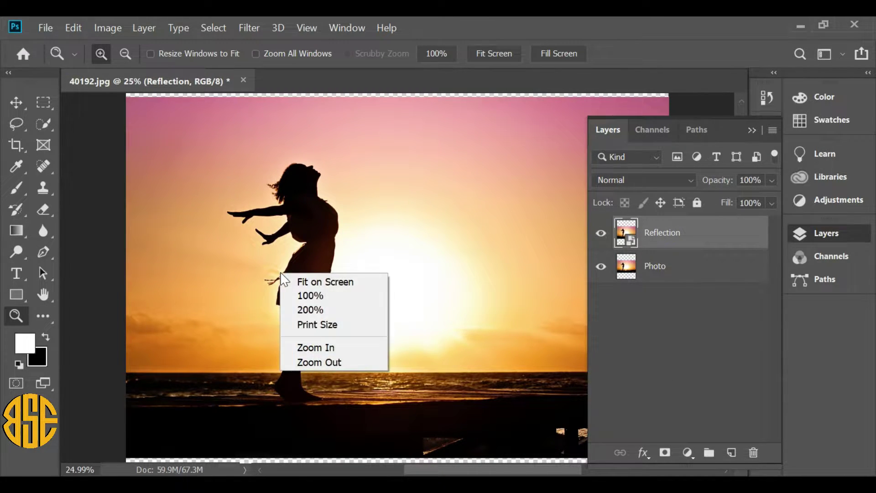
{"action": "left_click", "coordinate": [320, 280]}
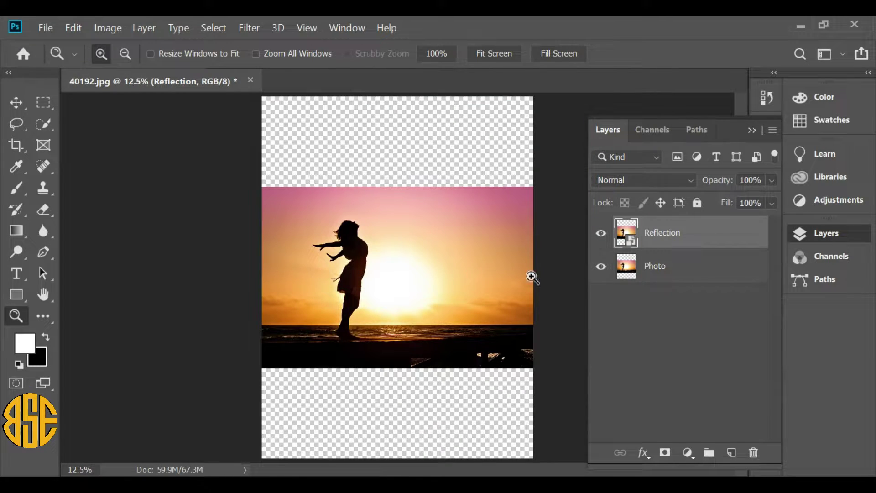
{"action": "left_click", "coordinate": [601, 267]}
- Move Reflection to the canvas bottom and the visible Photo layer to the top half
{"action": "left_click", "coordinate": [17, 102]}
{"action": "left_click_drag", "start_coordinate": [388, 215], "coordinate": [390, 309]}
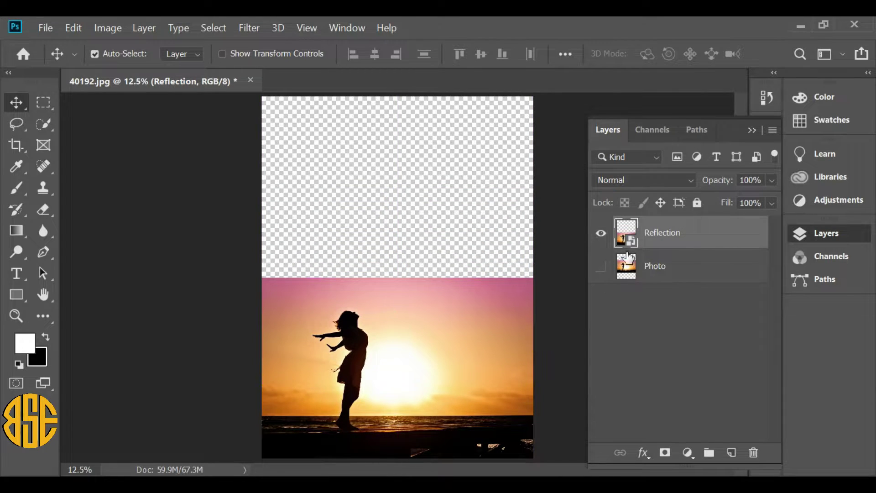
{"action": "left_click", "coordinate": [688, 273]}
{"action": "left_click", "coordinate": [601, 267]}
{"action": "left_click_drag", "start_coordinate": [477, 235], "coordinate": [464, 148]}
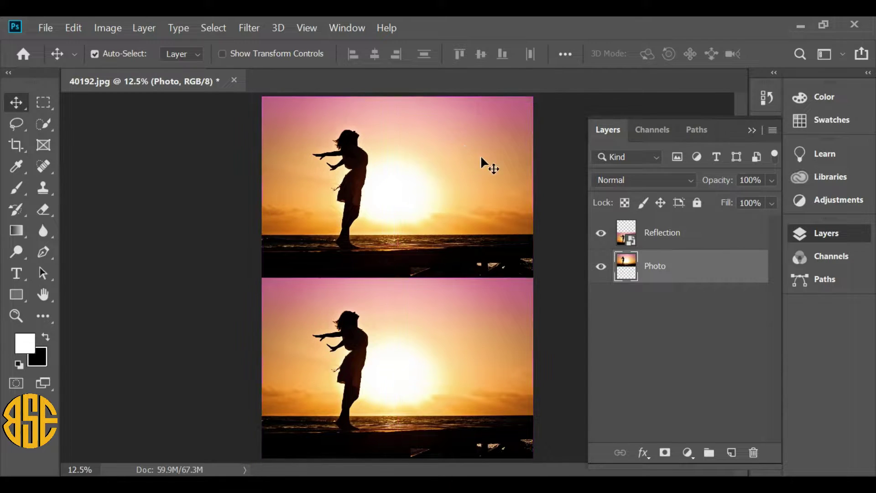
- Flip Reflection vertically and place it below Photo in the layer stack
{"action": "left_click", "coordinate": [728, 234]}
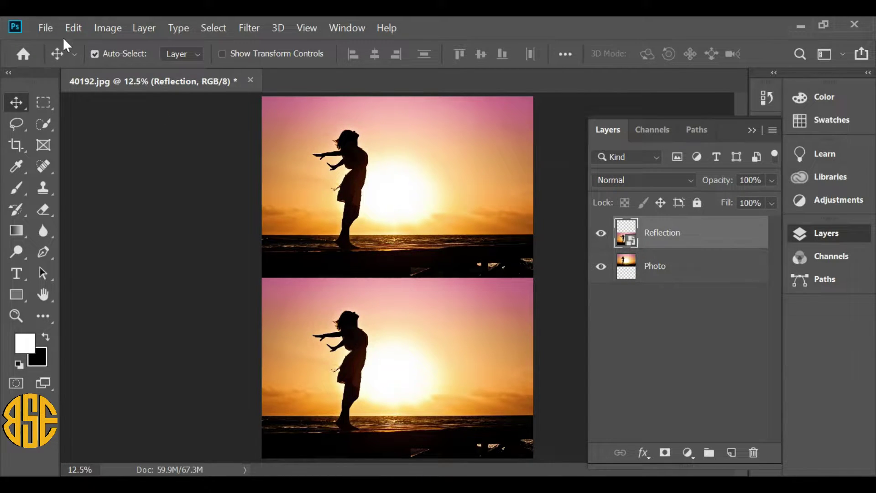
{"action": "left_click", "coordinate": [73, 28]}
{"action": "mouse_move", "coordinate": [127, 377]}
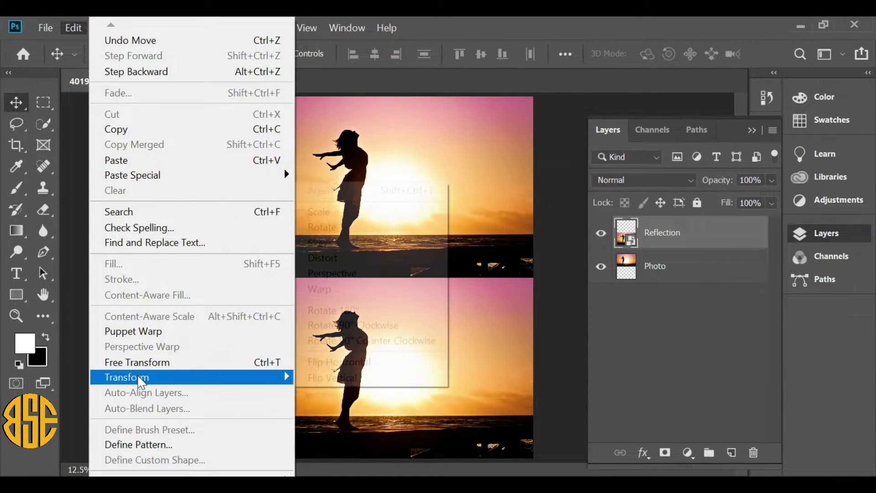
{"action": "left_click", "coordinate": [332, 378]}
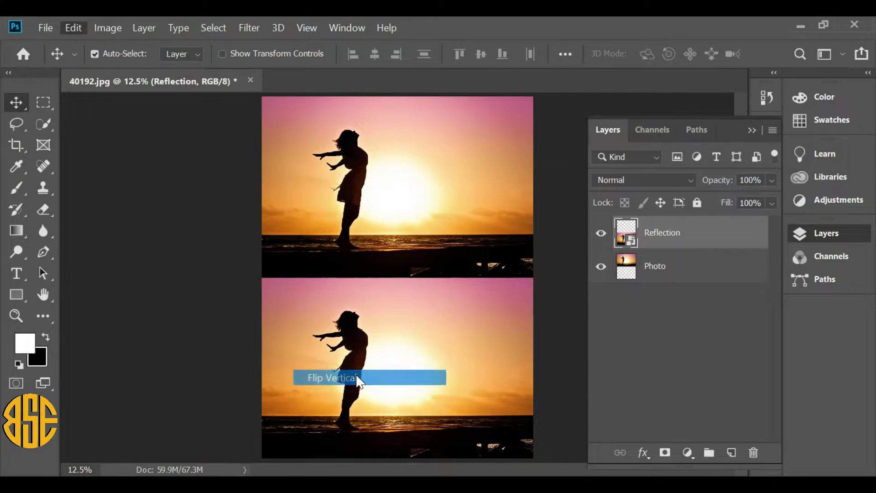
{"action": "left_click_drag", "start_coordinate": [715, 235], "coordinate": [713, 274]}
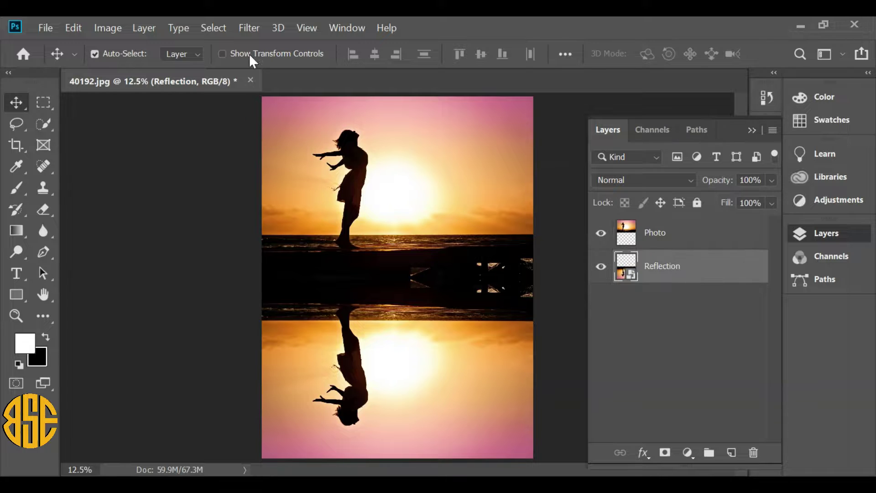
{"action": "left_click", "coordinate": [255, 29]}
{"action": "mouse_move", "coordinate": [256, 199]}
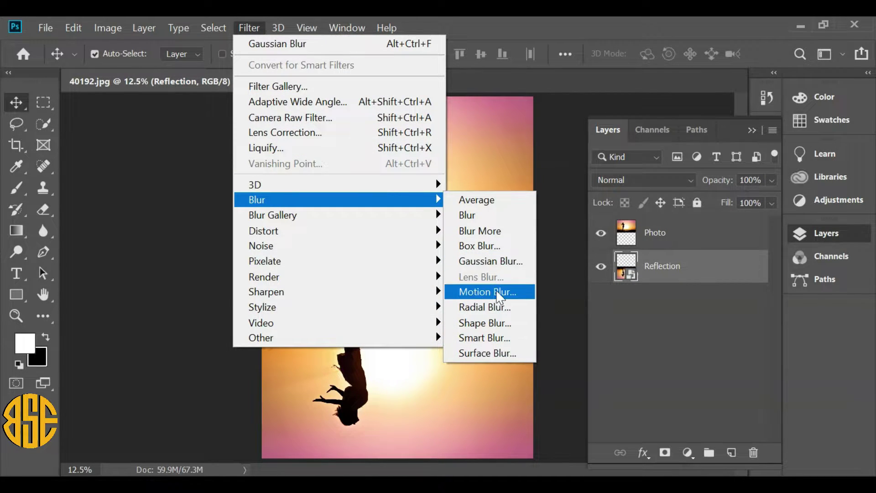
- Apply a Motion Blur smart filter to the Reflection layer
{"action": "left_click", "coordinate": [498, 293]}
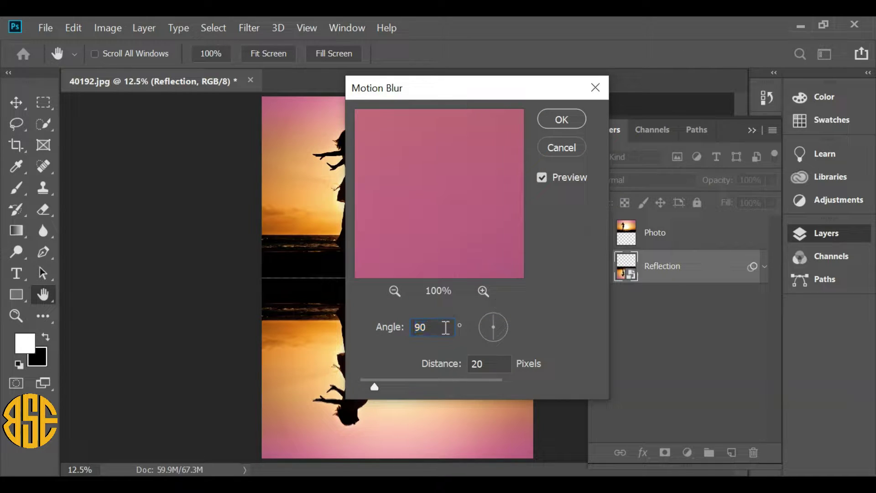
{"action": "left_click", "coordinate": [501, 364]}
{"action": "left_click", "coordinate": [563, 120]}
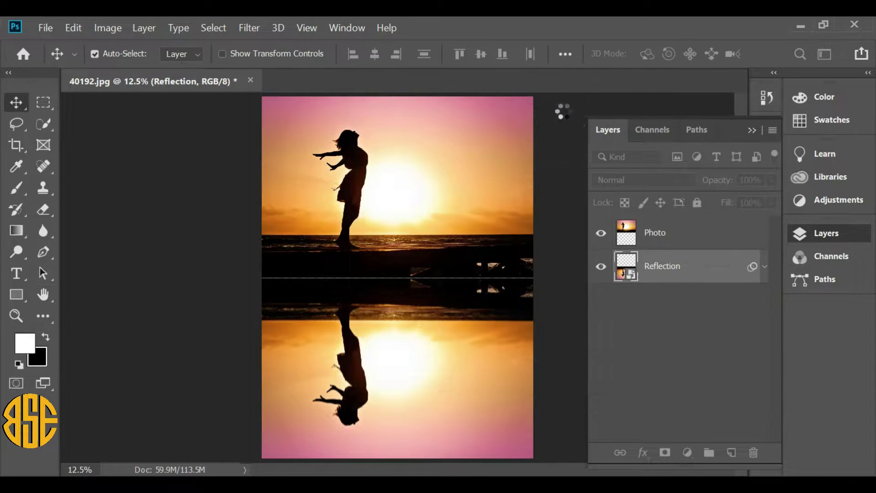
- Add a solid colour fill of RGB 45, 110, 185 and move it below Reflection
{"action": "left_click", "coordinate": [688, 453]}
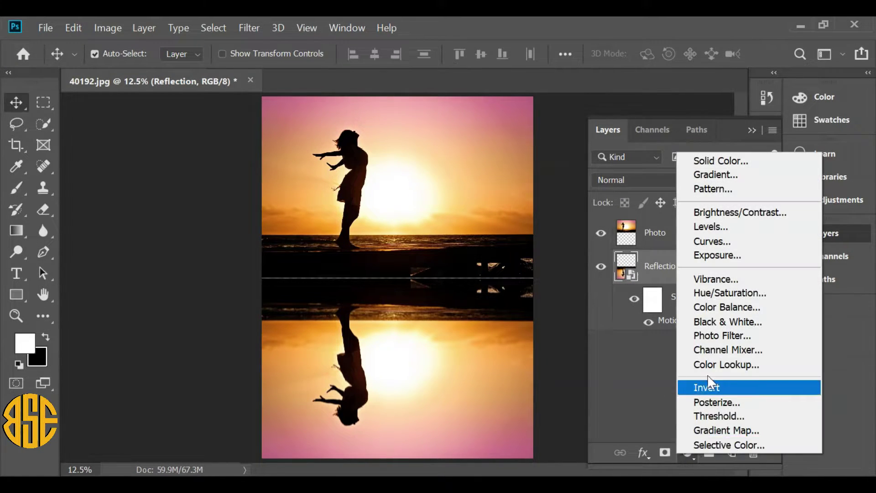
{"action": "left_click", "coordinate": [743, 168]}
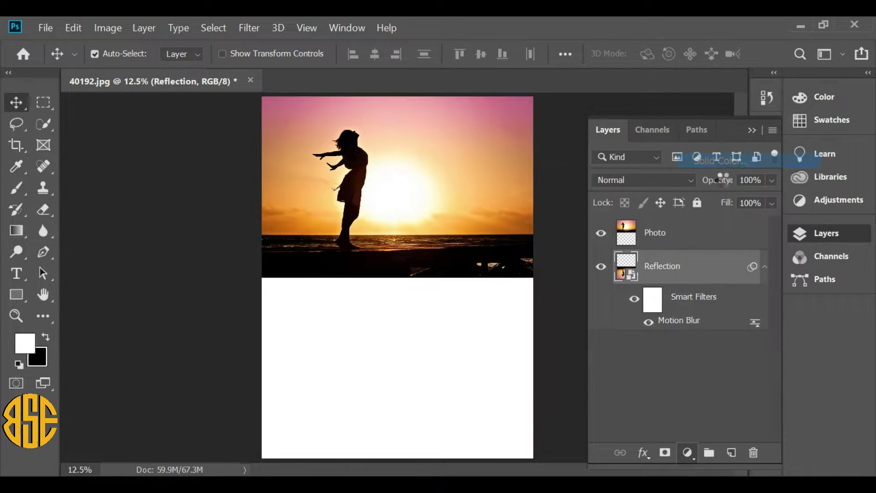
{"action": "left_click_drag", "start_coordinate": [605, 317], "coordinate": [556, 318]}
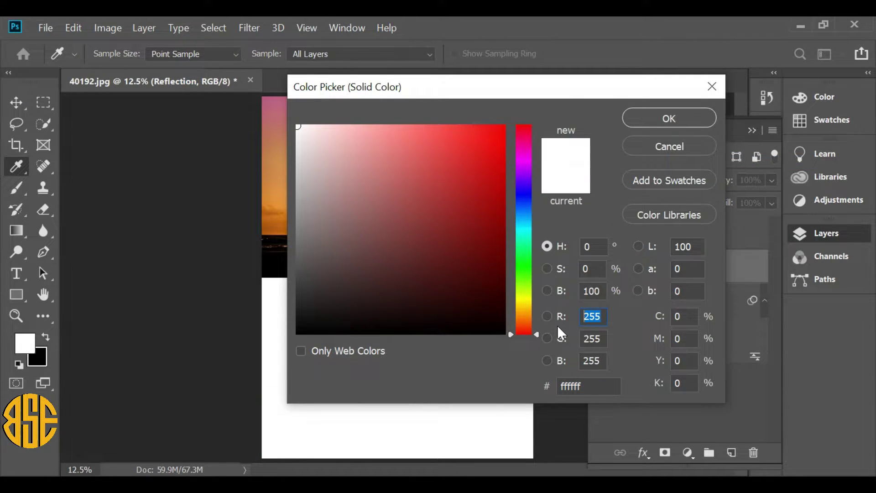
{"action": "type", "text": "45"}
{"action": "left_click_drag", "start_coordinate": [604, 340], "coordinate": [561, 338]}
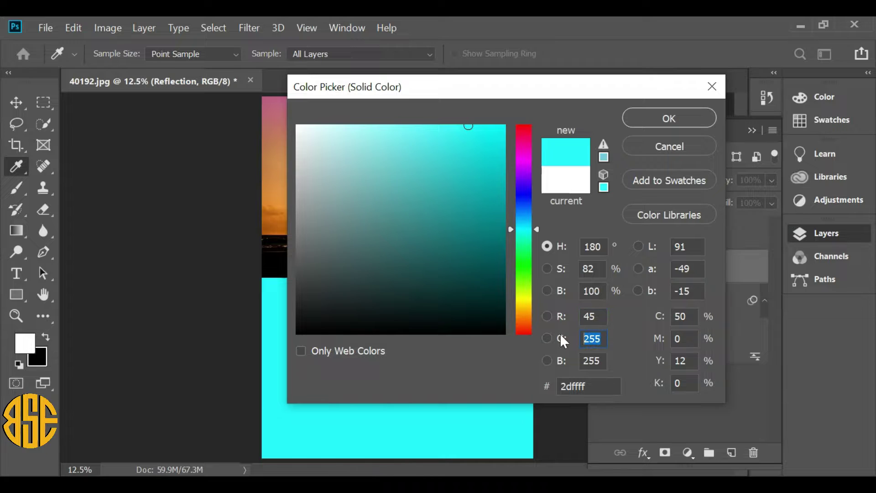
{"action": "type", "text": "110"}
{"action": "left_click_drag", "start_coordinate": [607, 359], "coordinate": [571, 360]}
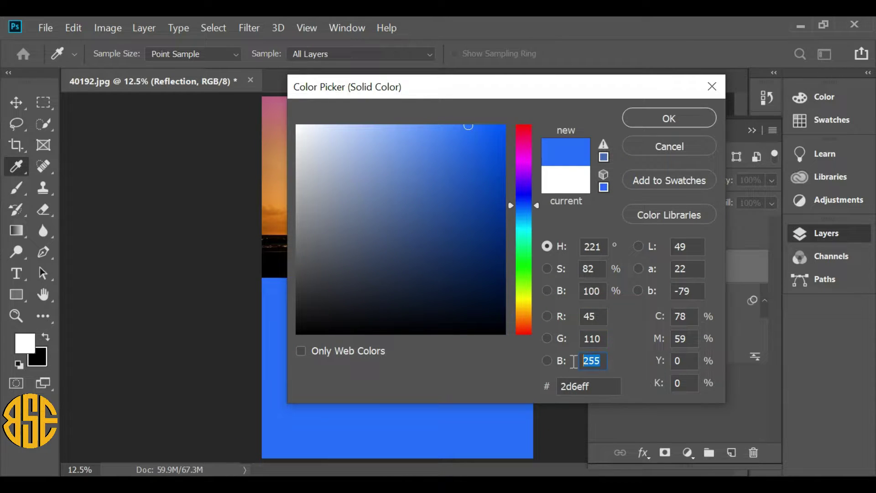
{"action": "type", "text": "185"}
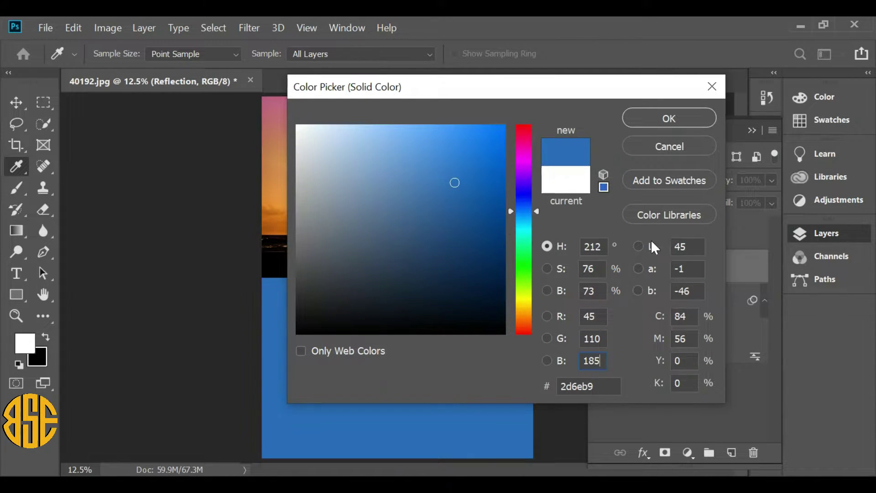
{"action": "left_click", "coordinate": [663, 118]}
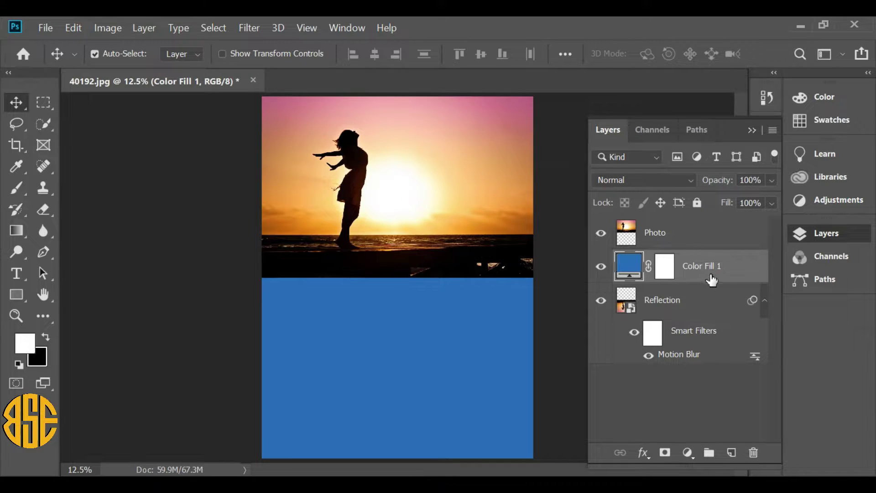
{"action": "left_click_drag", "start_coordinate": [710, 276], "coordinate": [707, 365]}
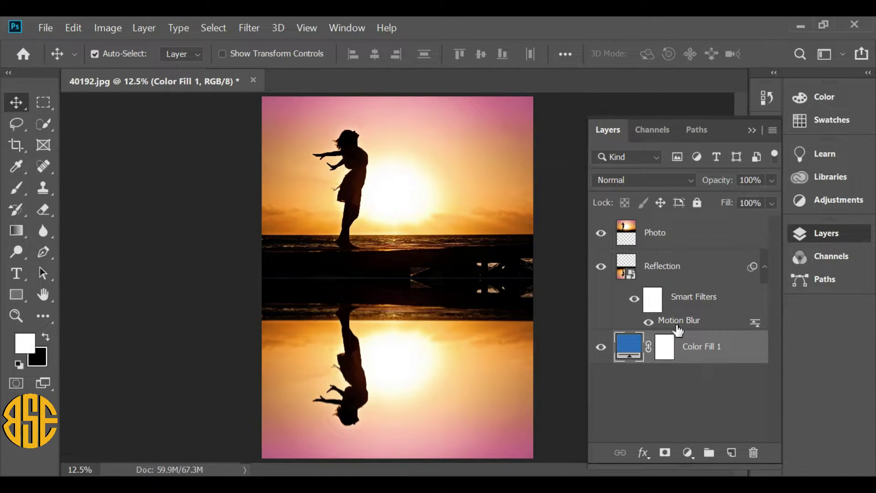
{"action": "left_click", "coordinate": [653, 303]}
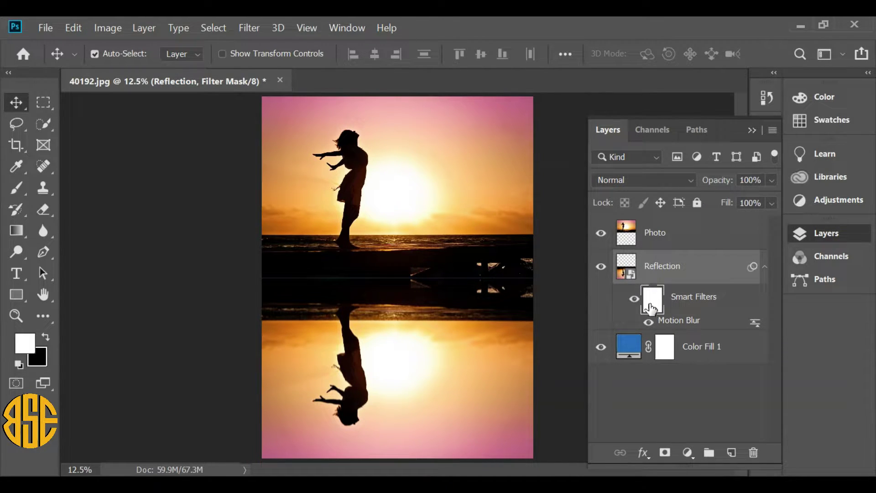
- Draw a black-to-white linear gradient vertically up the reflection on Reflection's filter mask
{"action": "left_click", "coordinate": [16, 233]}
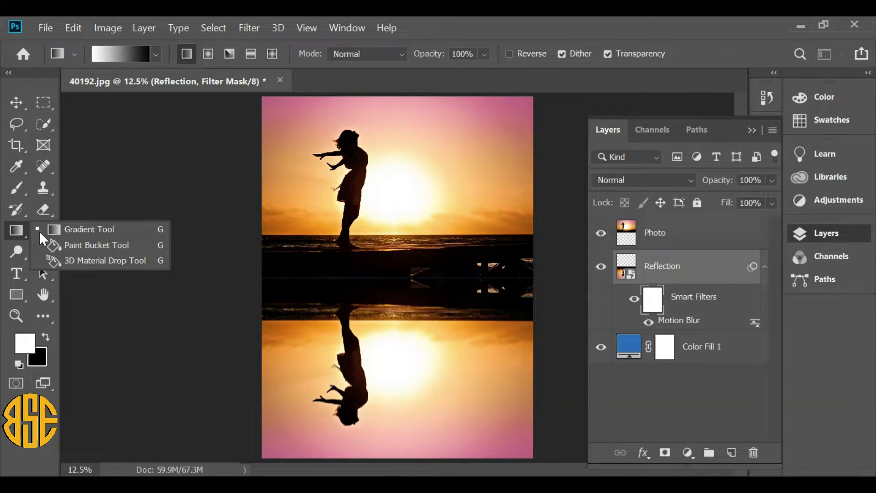
{"action": "left_click", "coordinate": [79, 225]}
{"action": "left_click", "coordinate": [155, 55]}
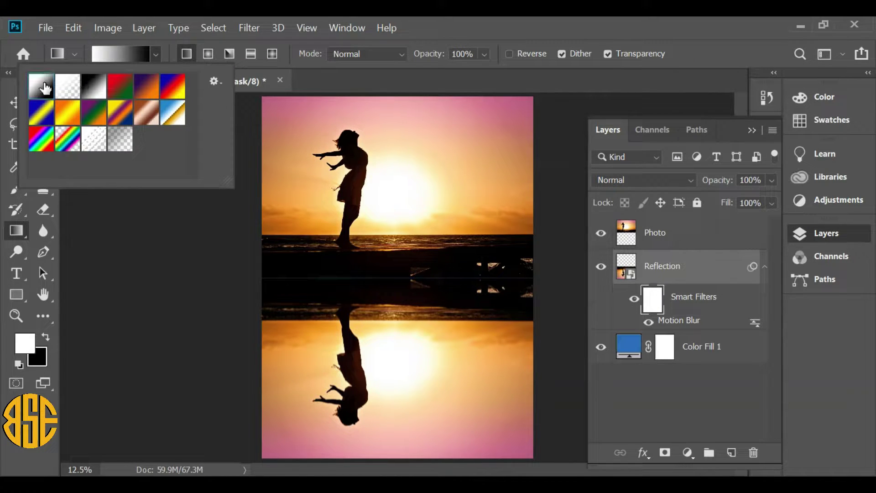
{"action": "left_click", "coordinate": [185, 56]}
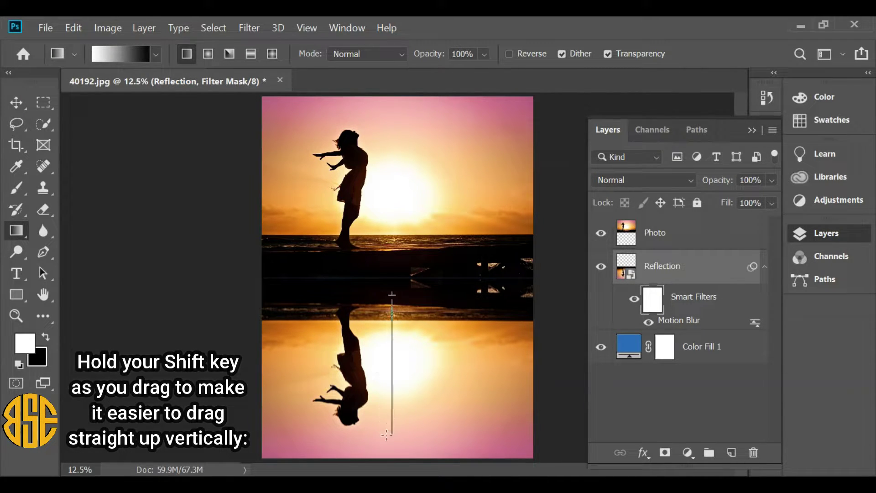
{"action": "left_click_drag", "start_coordinate": [389, 449], "coordinate": [391, 451]}
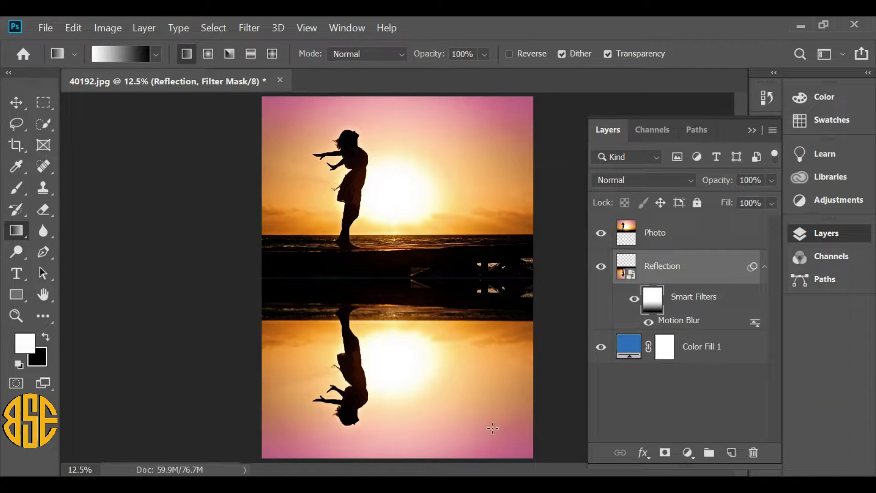
- Add a layer mask to Reflection from its filter mask, then set filter mask density to 50%
{"action": "left_click", "coordinate": [652, 306], "text": "ctrl"}
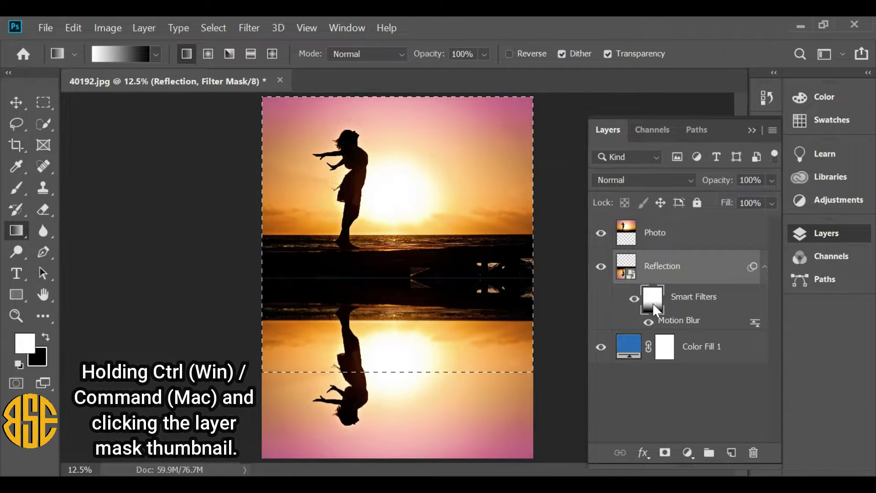
{"action": "left_click", "coordinate": [664, 453]}
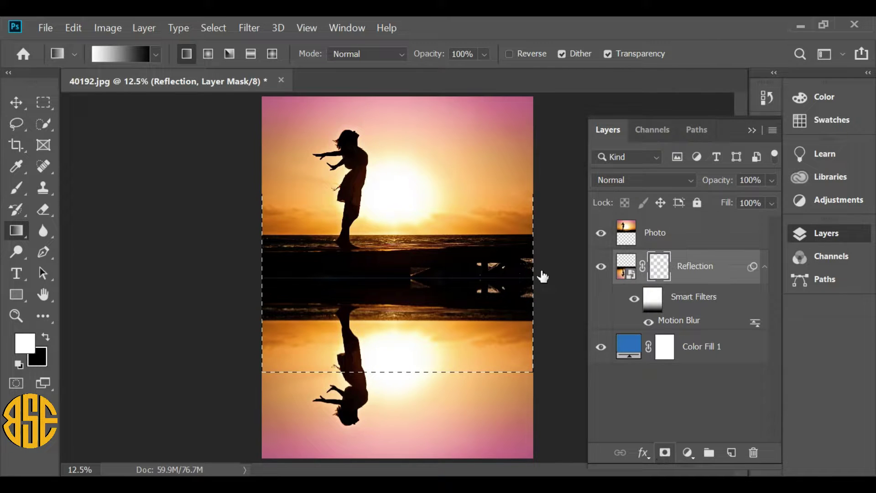
{"action": "left_click", "coordinate": [346, 28]}
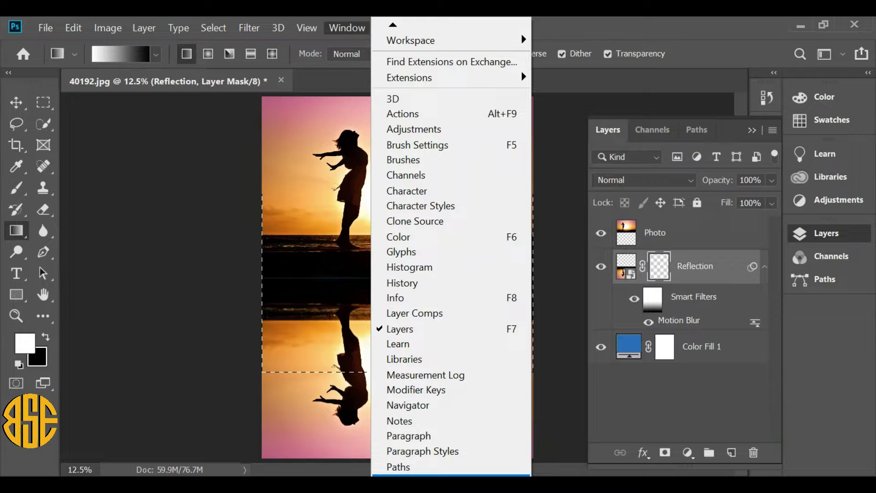
{"action": "left_click", "coordinate": [452, 475]}
{"action": "left_click", "coordinate": [682, 180]}
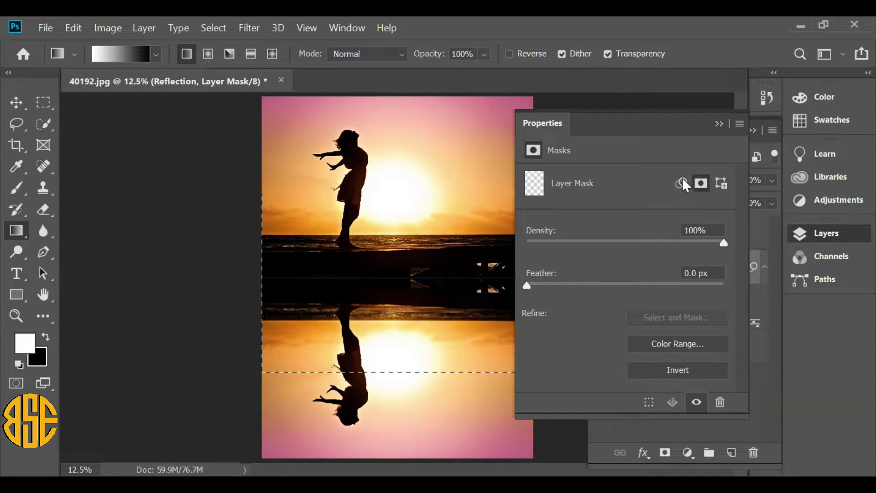
{"action": "left_click_drag", "start_coordinate": [708, 228], "coordinate": [675, 228]}
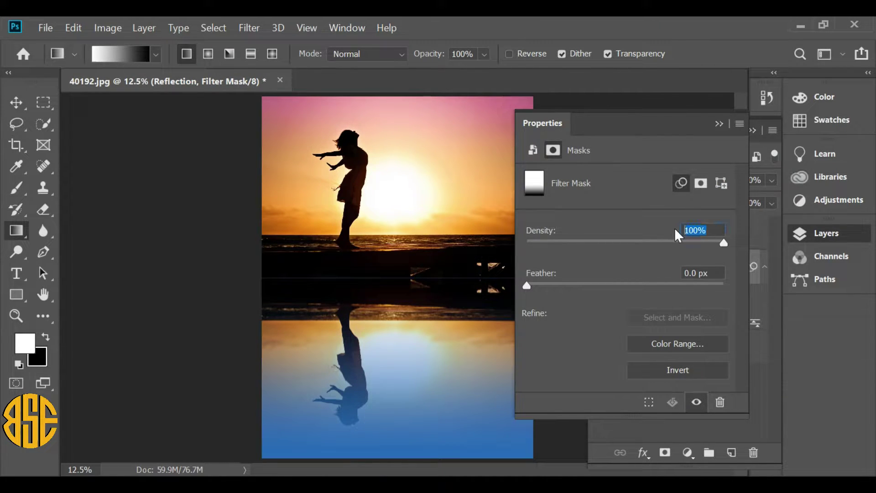
{"action": "type", "text": "50"}
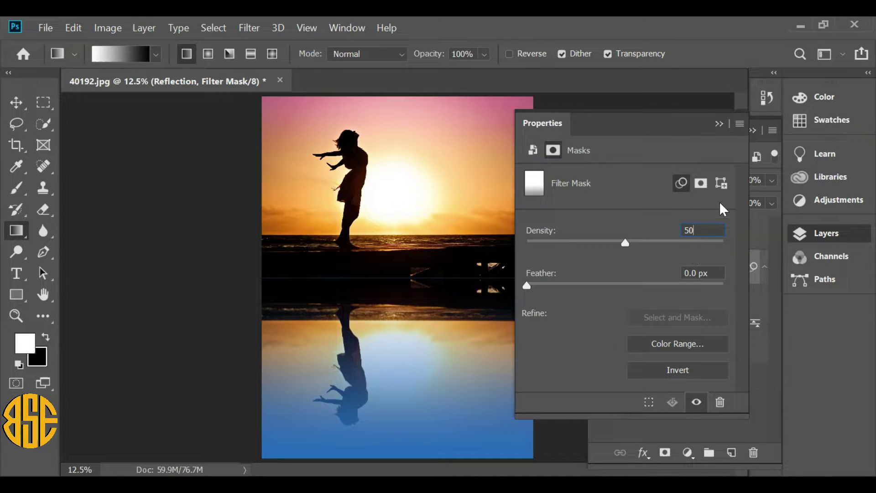
{"action": "left_click", "coordinate": [719, 125]}
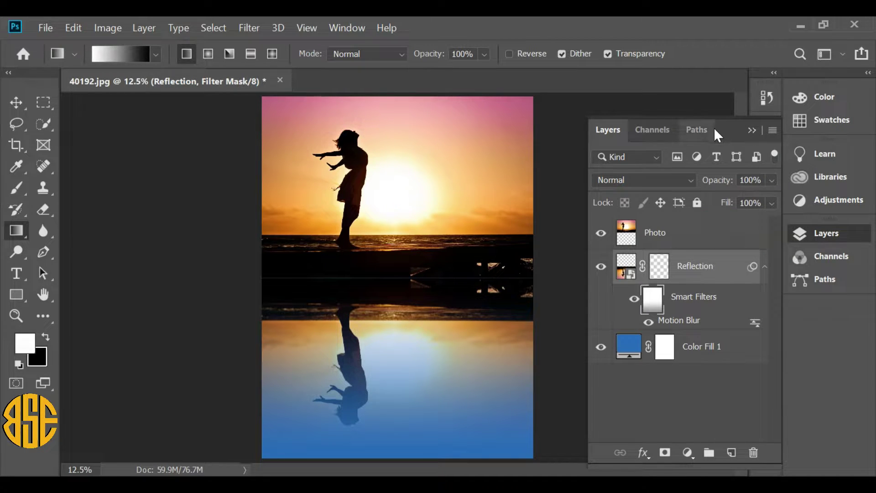
- Select Reflection together with Color Fill 1 and convert both into one smart object
{"action": "left_click", "coordinate": [708, 351], "text": "ctrl"}
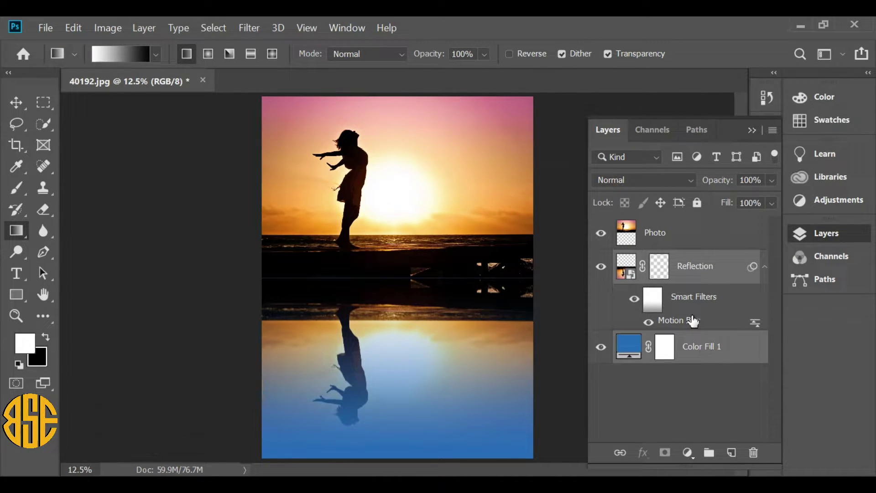
{"action": "right_click", "coordinate": [692, 267]}
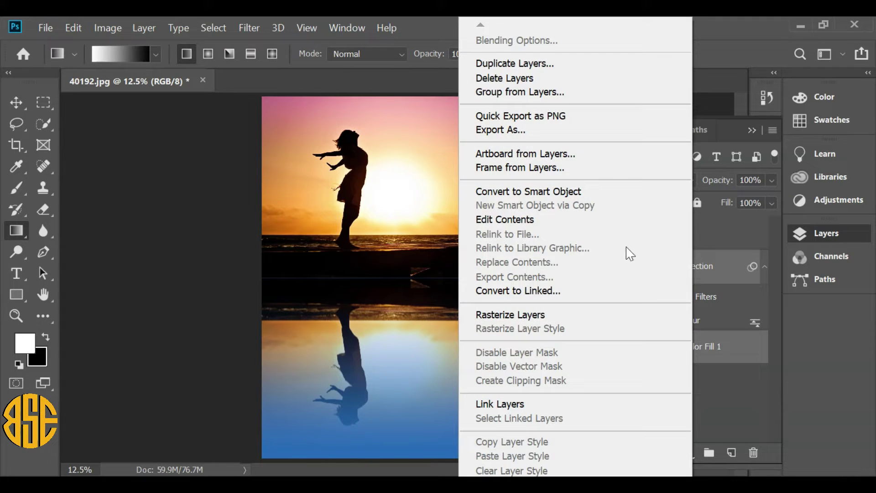
{"action": "left_click", "coordinate": [551, 188]}
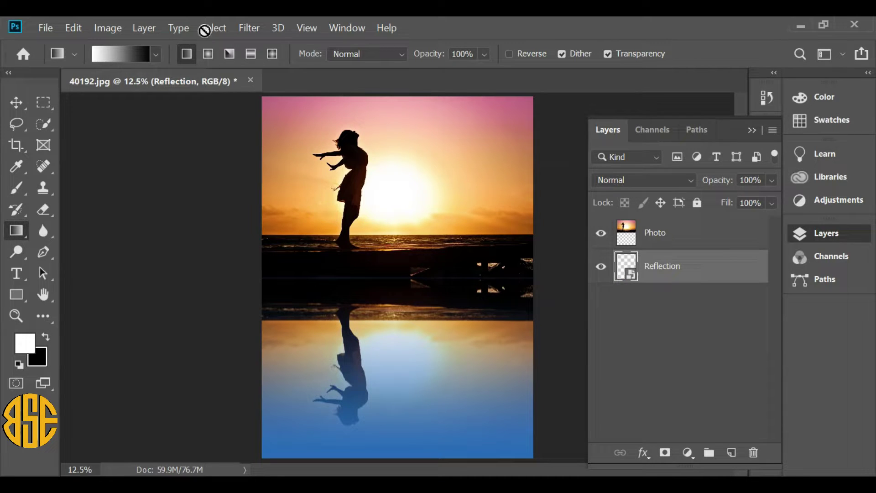
{"action": "left_click", "coordinate": [213, 28]}
- Select the entire Reflection canvas and copy it
{"action": "left_click", "coordinate": [242, 46]}
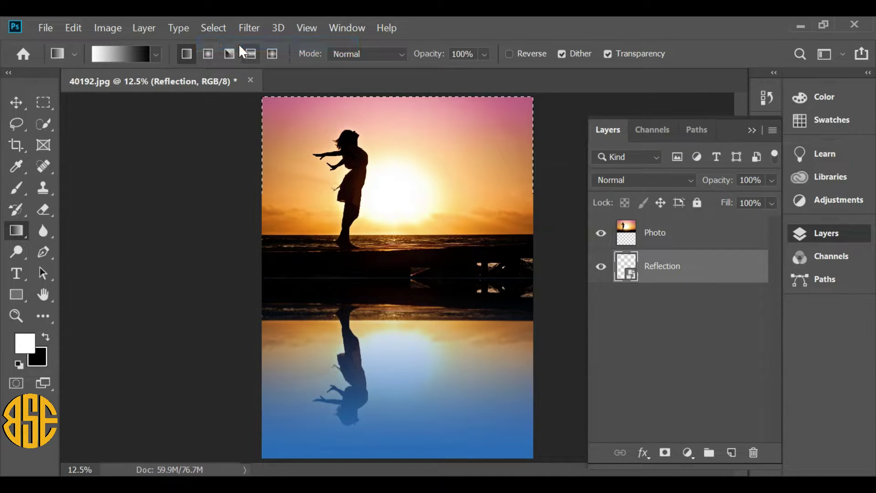
{"action": "left_click", "coordinate": [74, 28]}
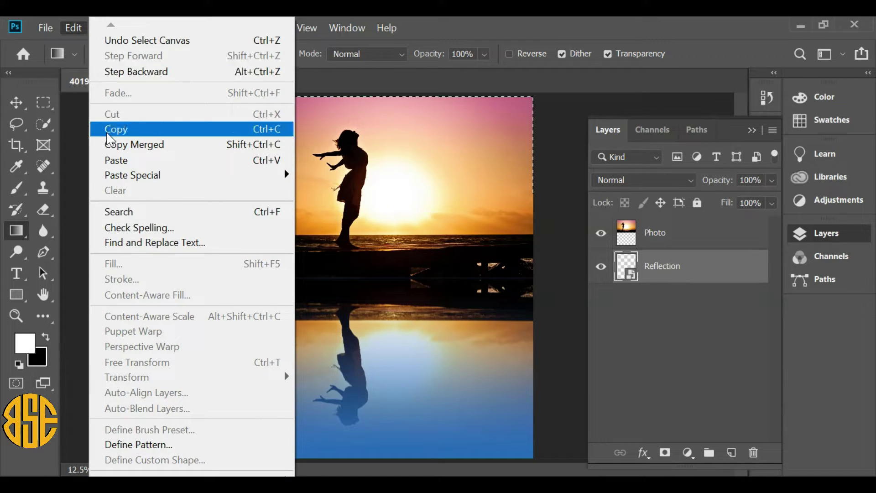
{"action": "left_click", "coordinate": [153, 129]}
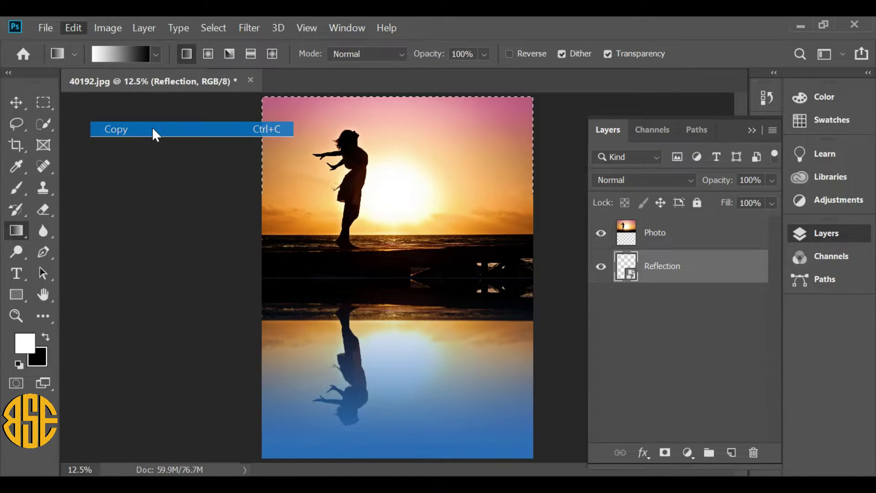
- Create a new blank document 2217 × 3456 pixels
{"action": "left_click", "coordinate": [47, 28]}
{"action": "left_click", "coordinate": [122, 27]}
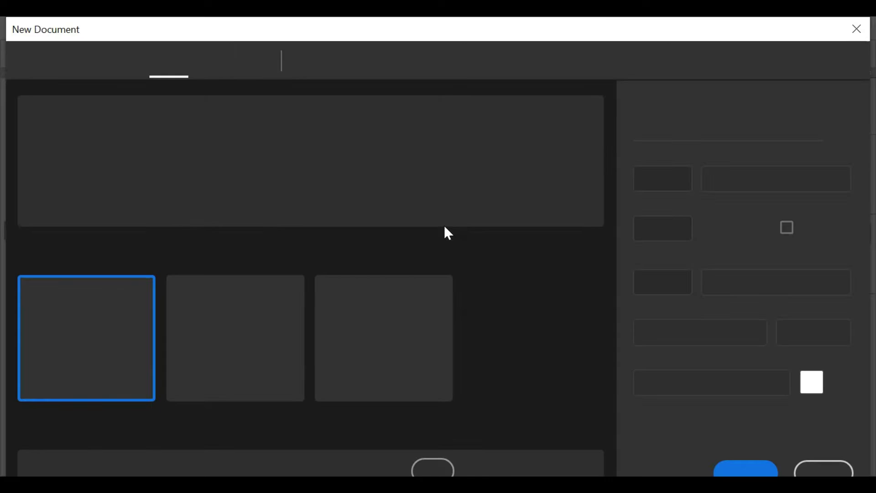
{"action": "double_click", "coordinate": [652, 183]}
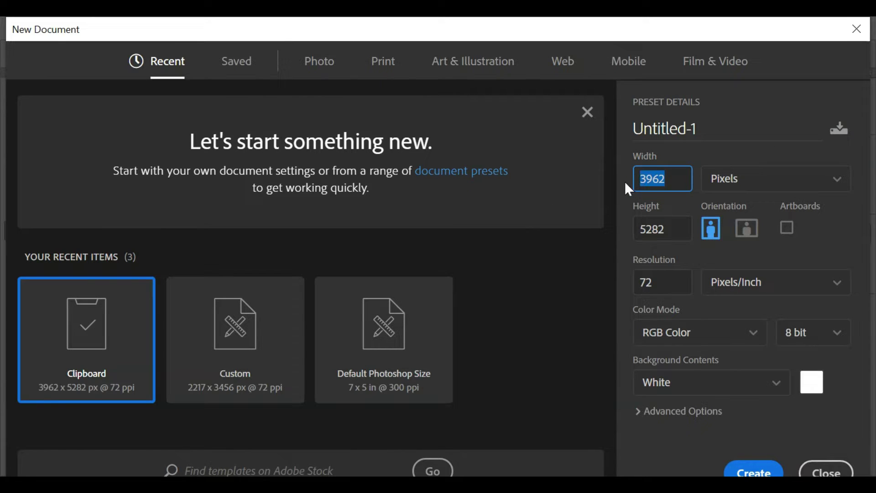
{"action": "type", "text": "221"}
{"action": "type", "text": "7"}
{"action": "double_click", "coordinate": [669, 229]}
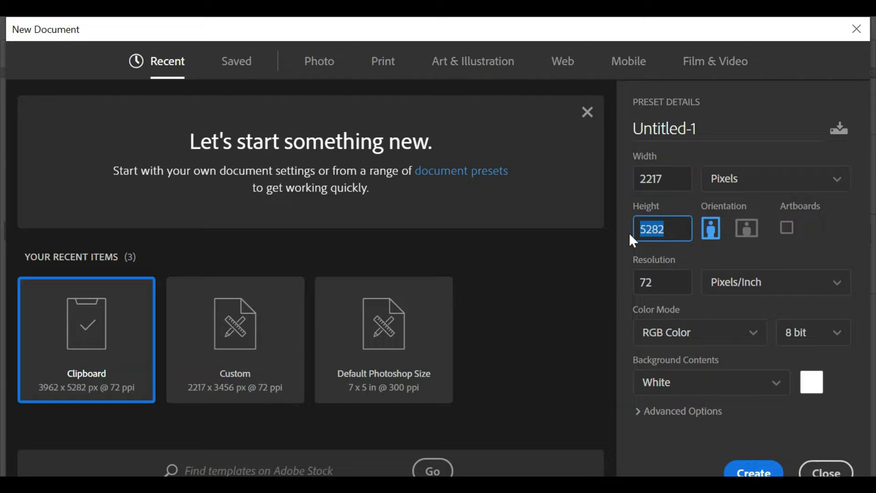
{"action": "type", "text": "3456"}
{"action": "left_click", "coordinate": [745, 471]}
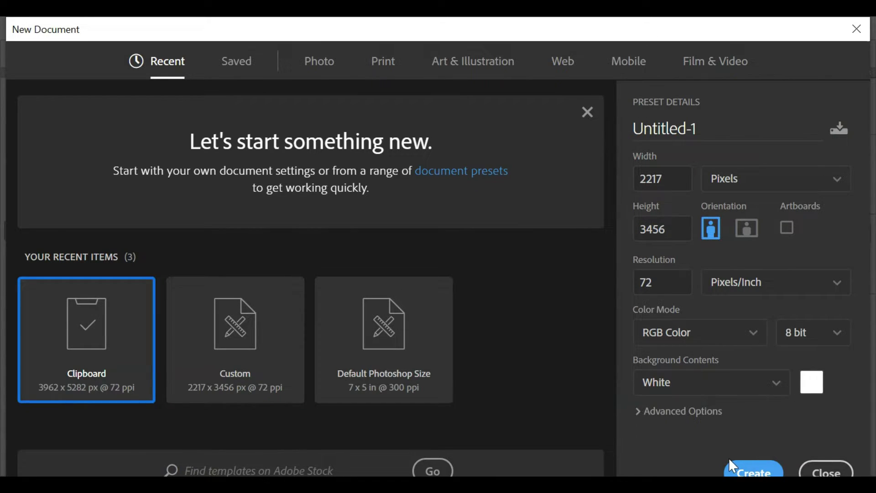
{"action": "left_click", "coordinate": [732, 464]}
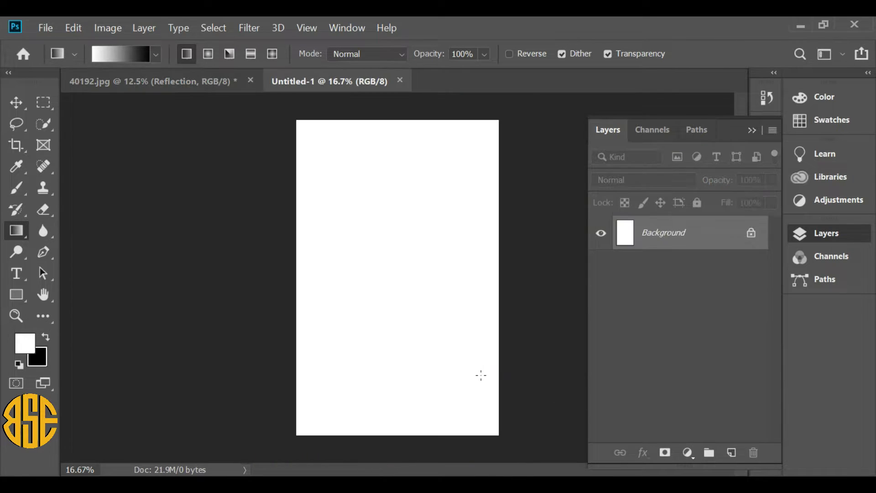
- Fill the blank canvas with monochromatic Add Noise at 400%
{"action": "left_click", "coordinate": [247, 28]}
{"action": "mouse_move", "coordinate": [267, 246]}
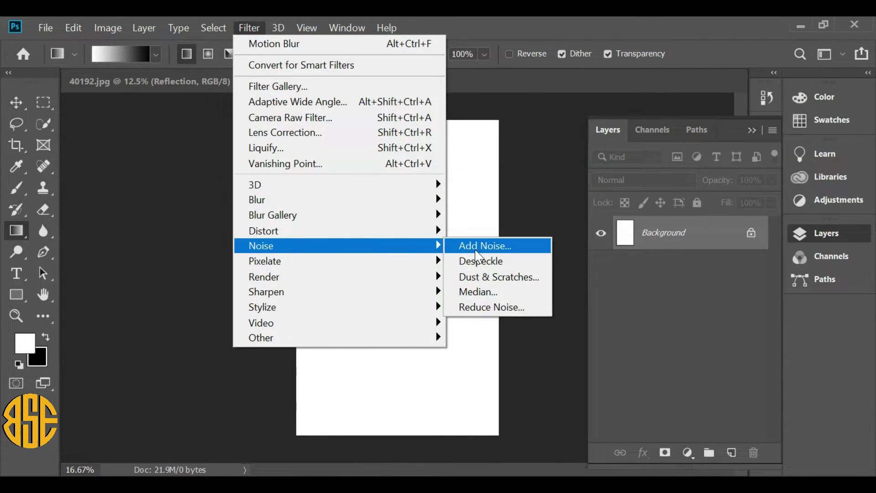
{"action": "left_click", "coordinate": [485, 247]}
{"action": "left_click", "coordinate": [391, 265]}
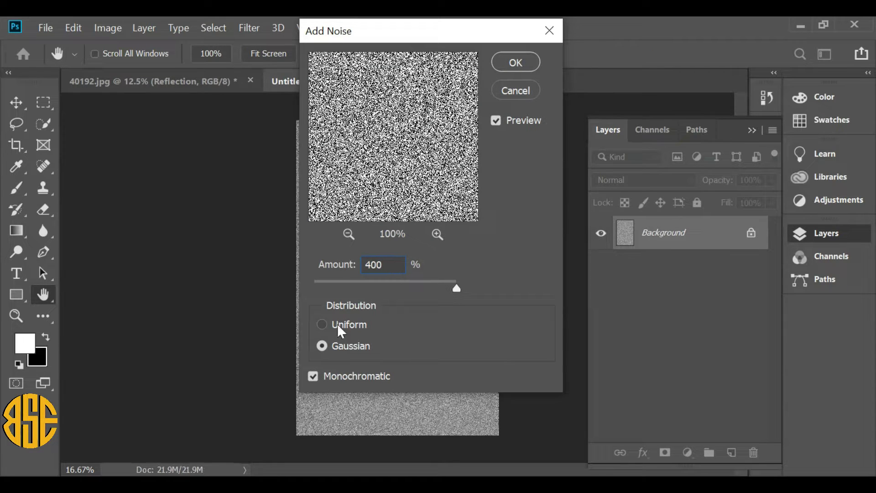
{"action": "left_click", "coordinate": [514, 61]}
{"action": "key", "text": "g"}
- Apply a Gaussian Blur with a 2-pixel radius
{"action": "left_click", "coordinate": [249, 28]}
{"action": "mouse_move", "coordinate": [288, 199]}
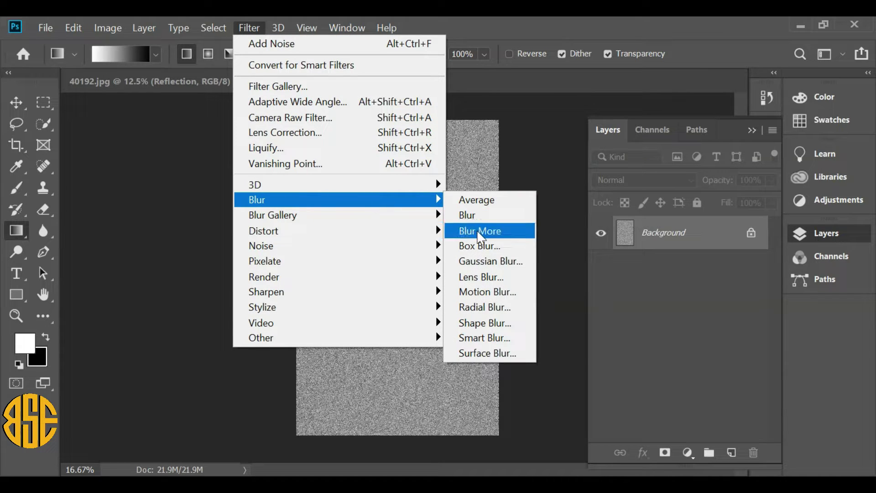
{"action": "left_click", "coordinate": [491, 262]}
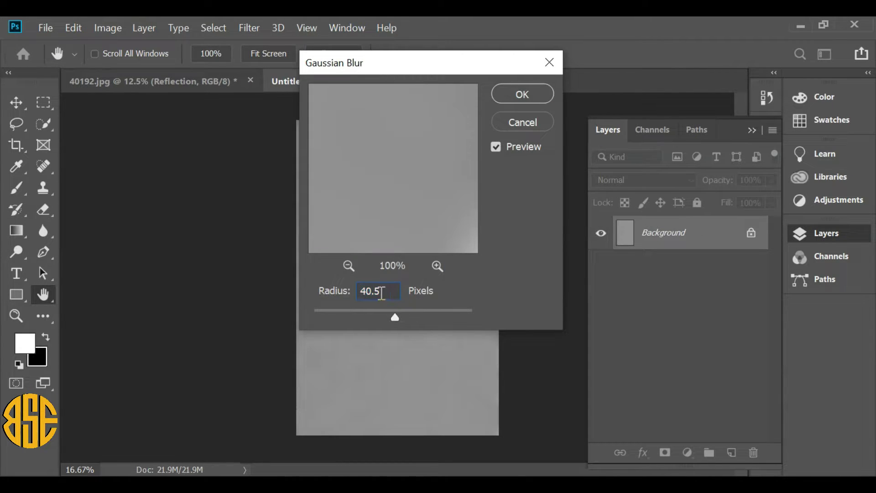
{"action": "type", "text": "2"}
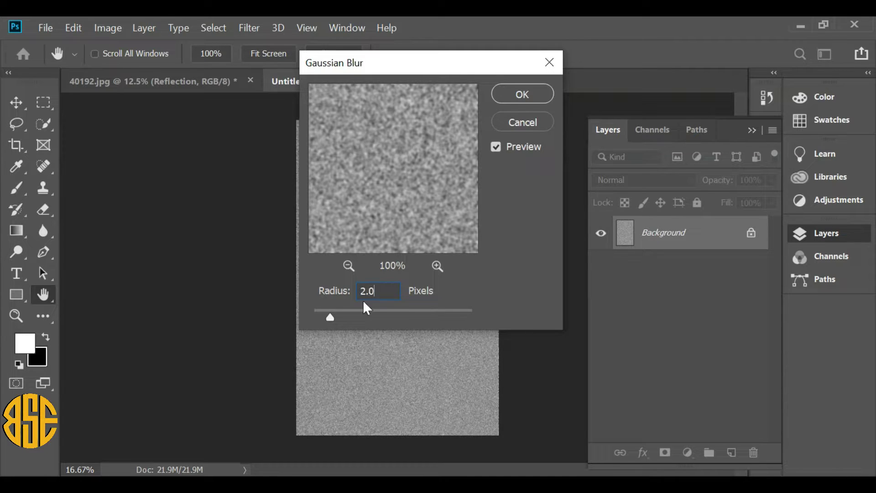
{"action": "left_click", "coordinate": [519, 97]}
- Apply an Emboss filter to the Red channel alone
{"action": "key", "text": "g"}
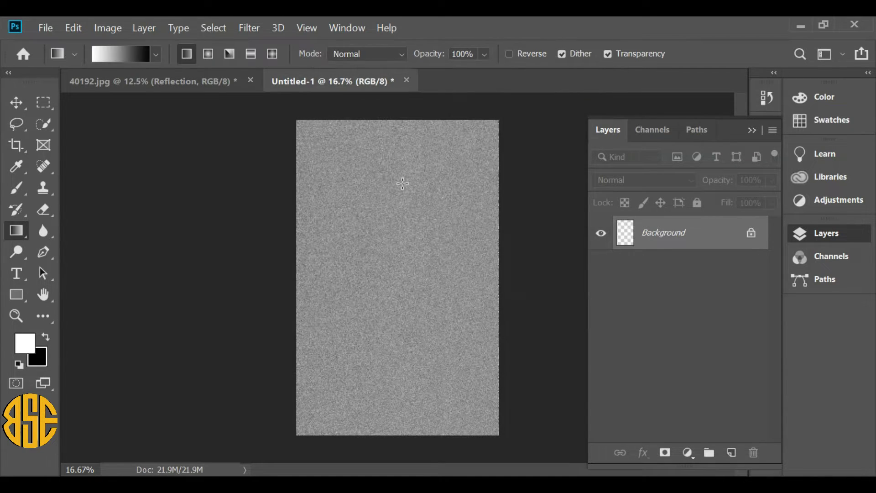
{"action": "left_click", "coordinate": [650, 133]}
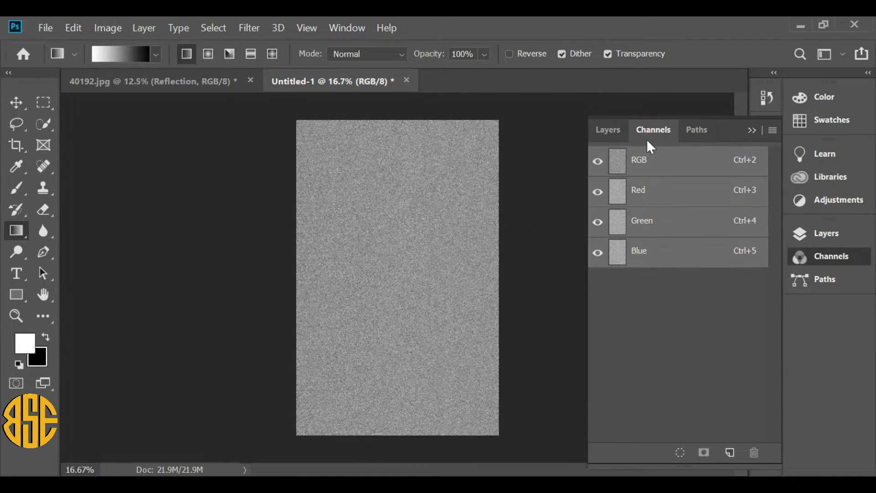
{"action": "left_click", "coordinate": [677, 196]}
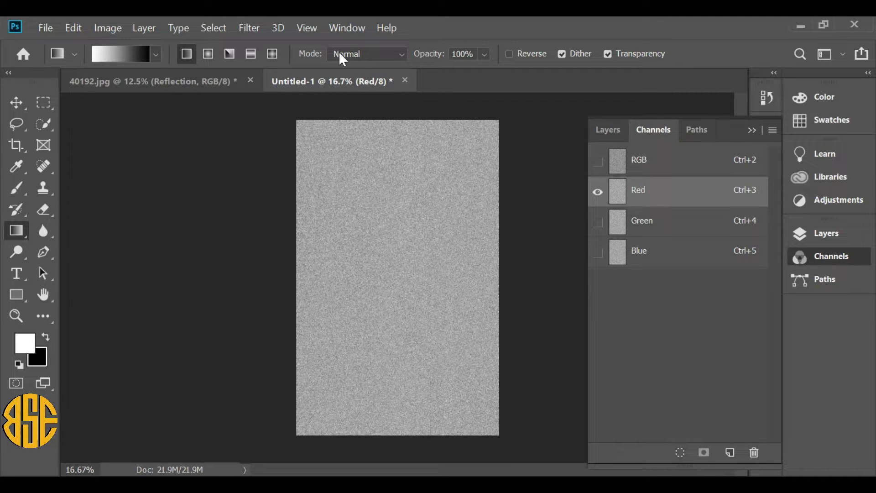
{"action": "left_click", "coordinate": [264, 28]}
{"action": "mouse_move", "coordinate": [262, 307]}
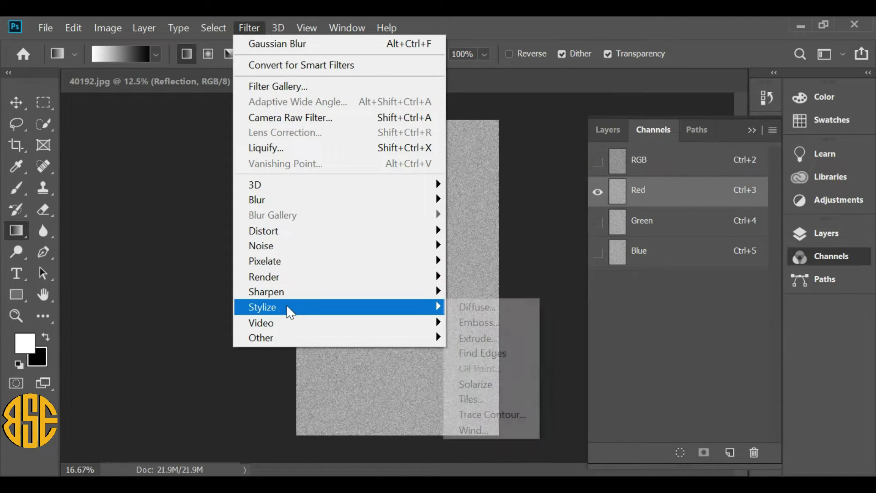
{"action": "left_click", "coordinate": [510, 326]}
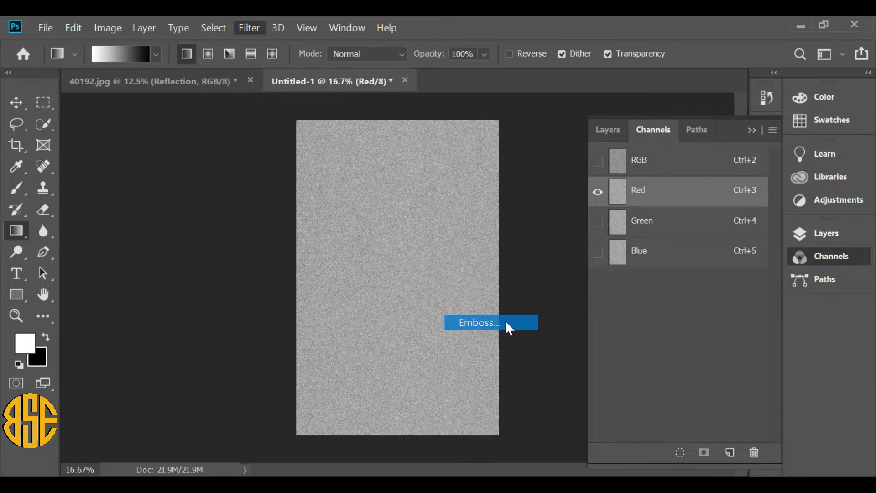
{"action": "left_click", "coordinate": [390, 275]}
{"action": "double_click", "coordinate": [389, 275]}
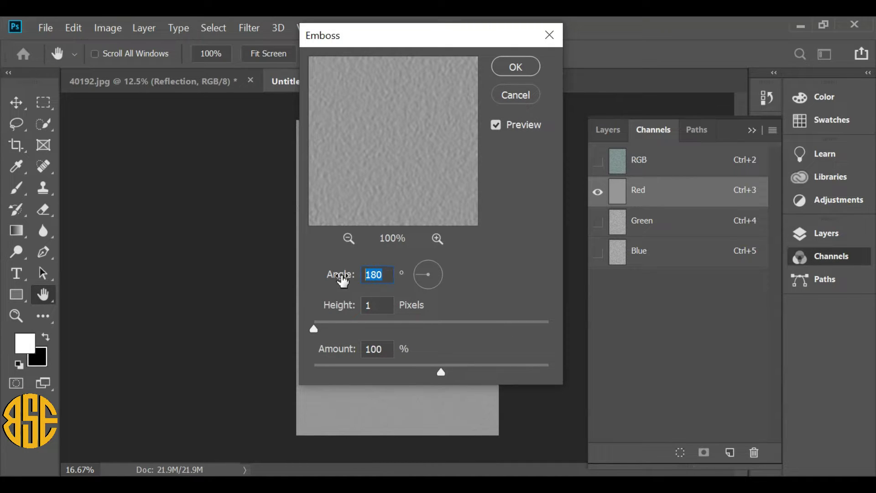
{"action": "left_click", "coordinate": [505, 69]}
{"action": "key", "text": "g"}
- Emboss the Green channel at a 180° angle, then return to the RGB composite
{"action": "left_click", "coordinate": [649, 224]}
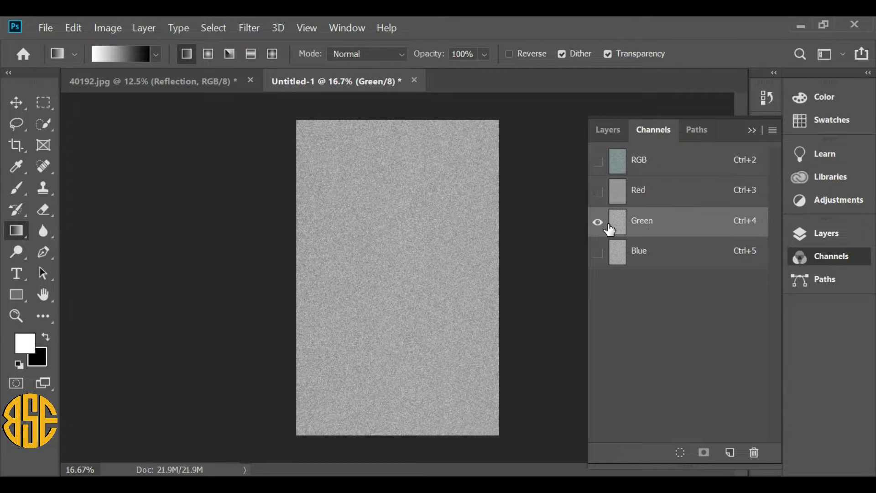
{"action": "left_click", "coordinate": [250, 28]}
{"action": "mouse_move", "coordinate": [335, 306]}
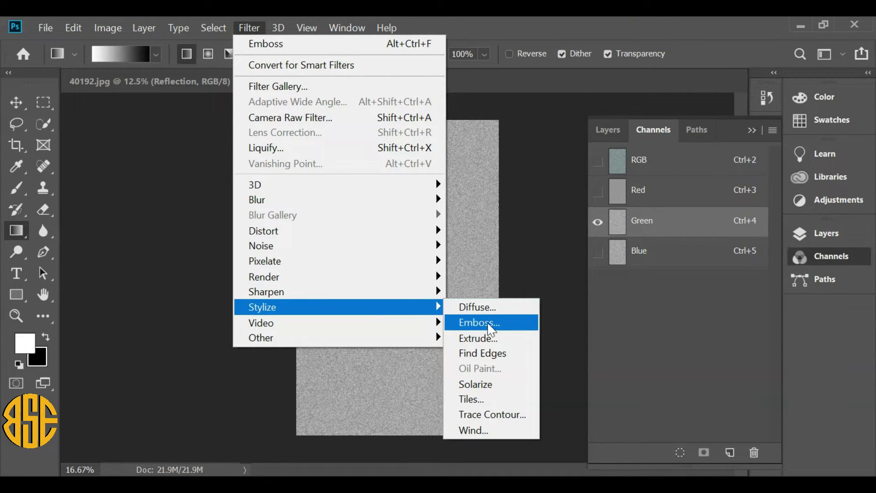
{"action": "left_click", "coordinate": [485, 325]}
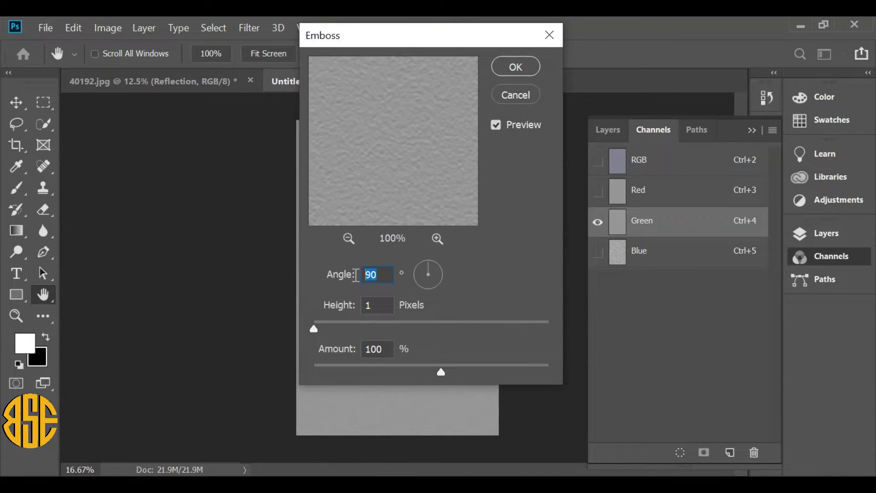
{"action": "type", "text": "1"}
{"action": "type", "text": "80"}
{"action": "left_click", "coordinate": [381, 306]}
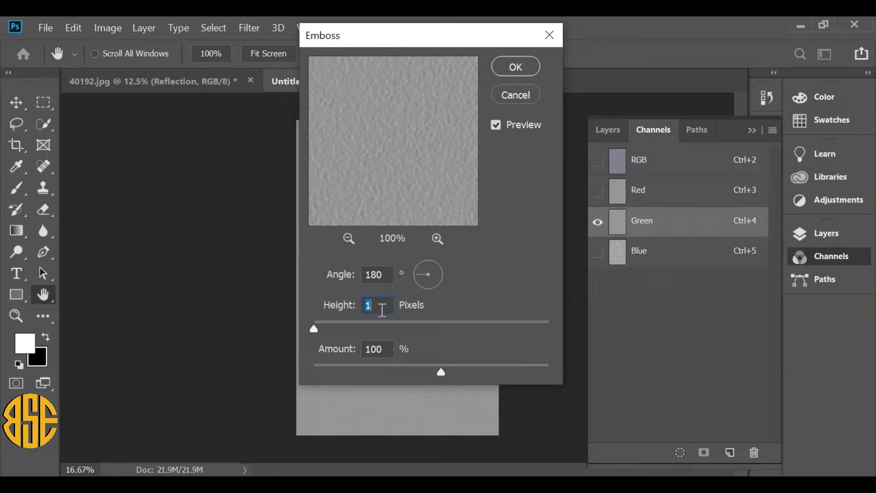
{"action": "left_click", "coordinate": [514, 67]}
{"action": "left_click", "coordinate": [654, 163]}
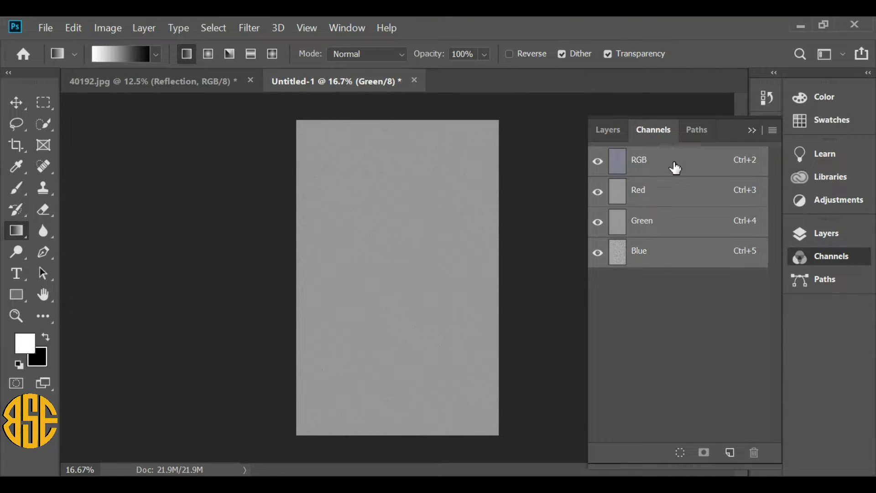
- Unlock the Background into Layer 0, then apply a perspective transform that spreads its bottom far outward
{"action": "left_click", "coordinate": [612, 131]}
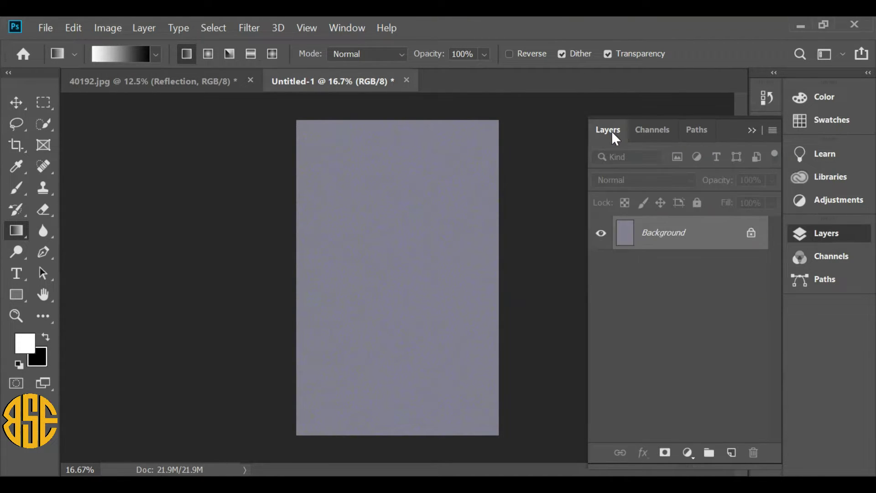
{"action": "left_click", "coordinate": [750, 237]}
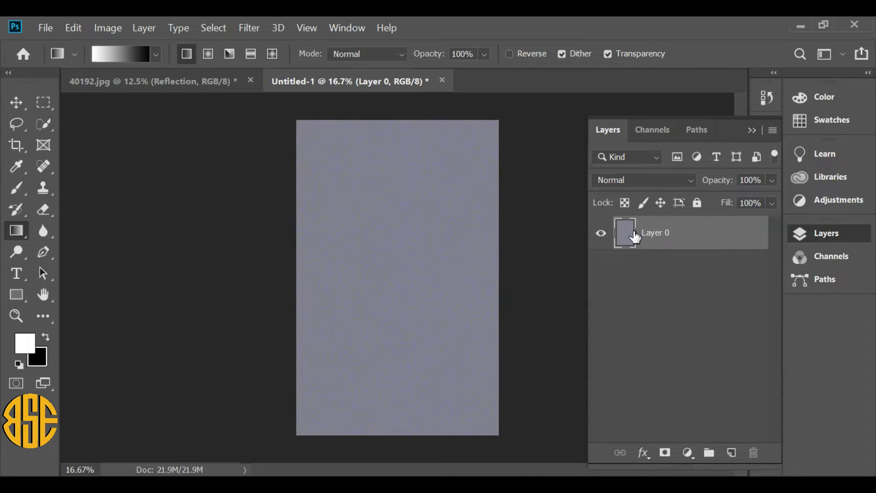
{"action": "left_click", "coordinate": [73, 28]}
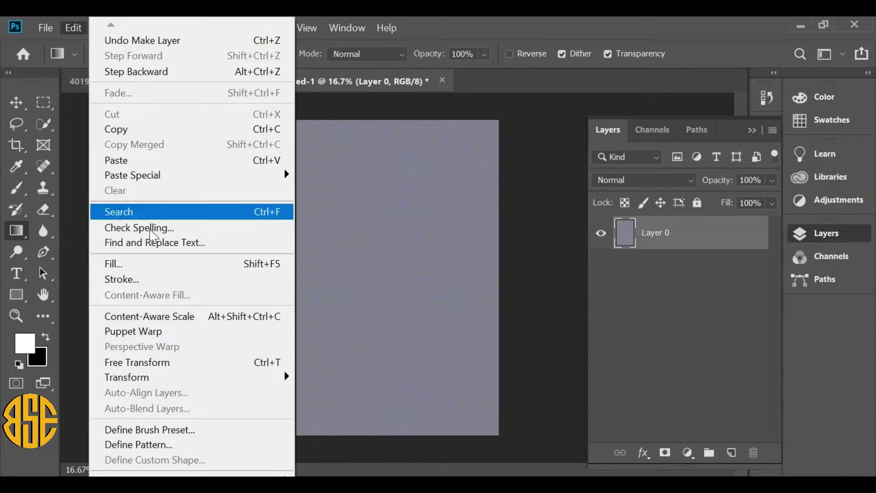
{"action": "mouse_move", "coordinate": [127, 377]}
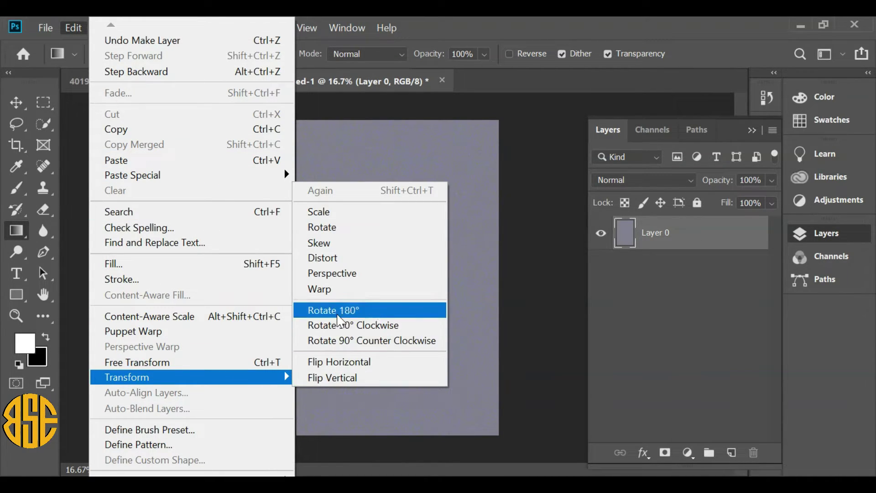
{"action": "left_click", "coordinate": [359, 275]}
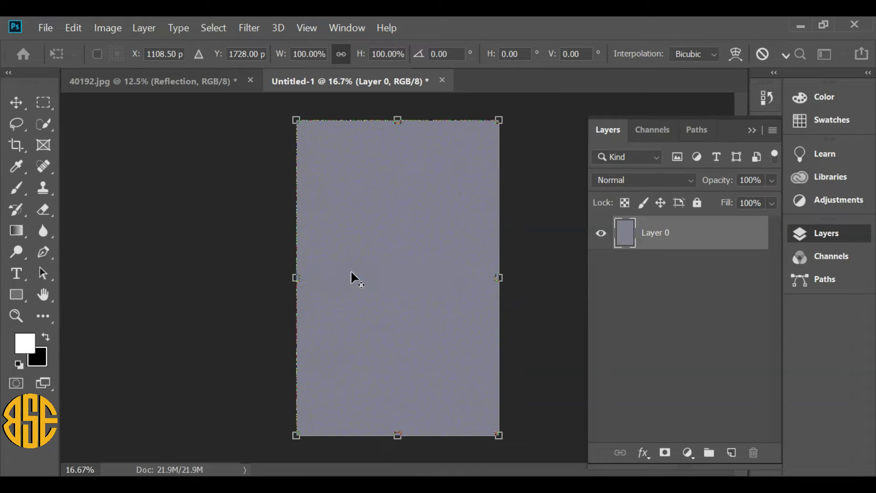
{"action": "scroll", "coordinate": [350, 271], "scroll_direction": "down", "scroll_amount": 2}
{"action": "scroll", "coordinate": [349, 270], "scroll_direction": "down", "scroll_amount": 5}
{"action": "scroll", "coordinate": [348, 283], "scroll_direction": "down", "scroll_amount": 2}
{"action": "scroll", "coordinate": [348, 288], "scroll_direction": "down", "scroll_amount": 1}
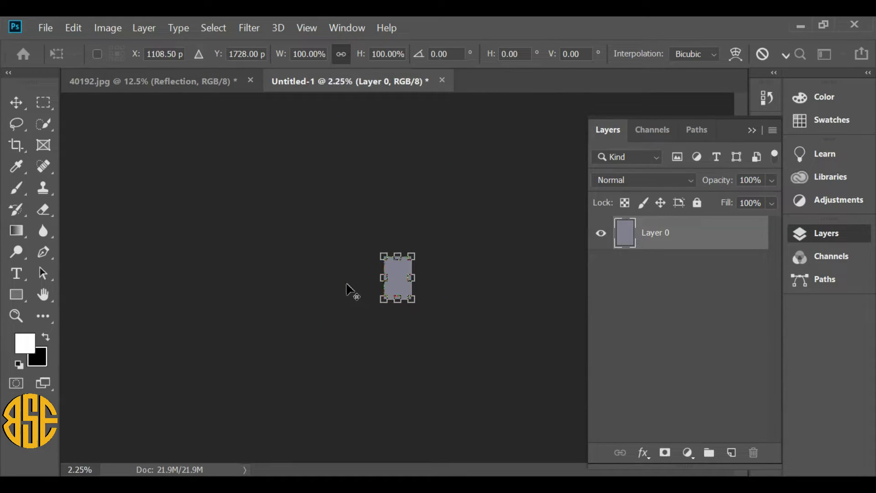
{"action": "scroll", "coordinate": [354, 291], "scroll_direction": "down", "scroll_amount": 1}
{"action": "left_click_drag", "start_coordinate": [387, 300], "coordinate": [11, 290]}
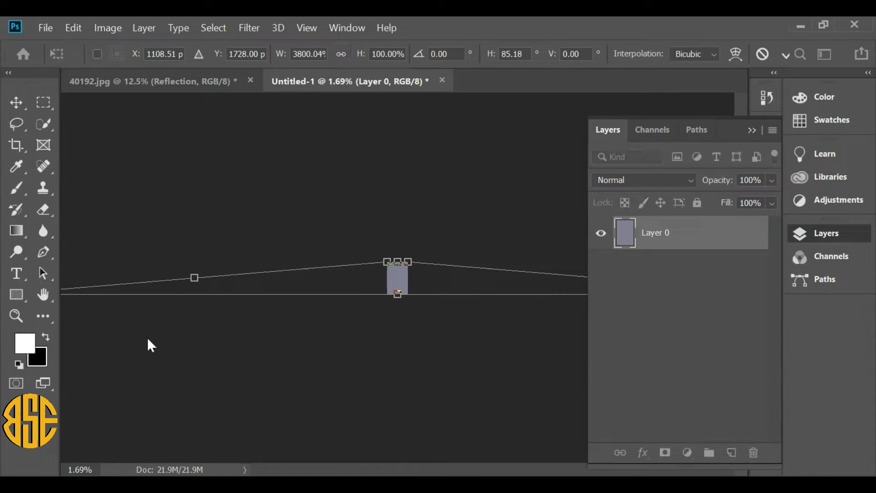
{"action": "key", "text": "Return"}
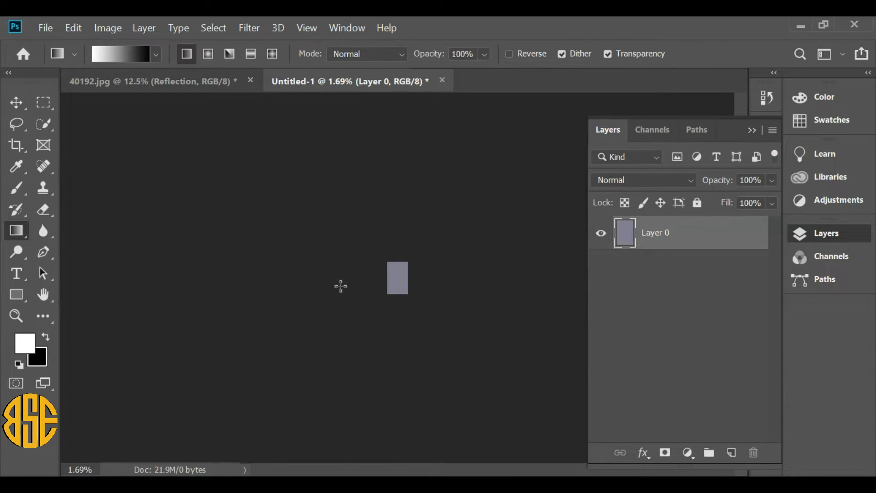
{"action": "left_click", "coordinate": [15, 315]}
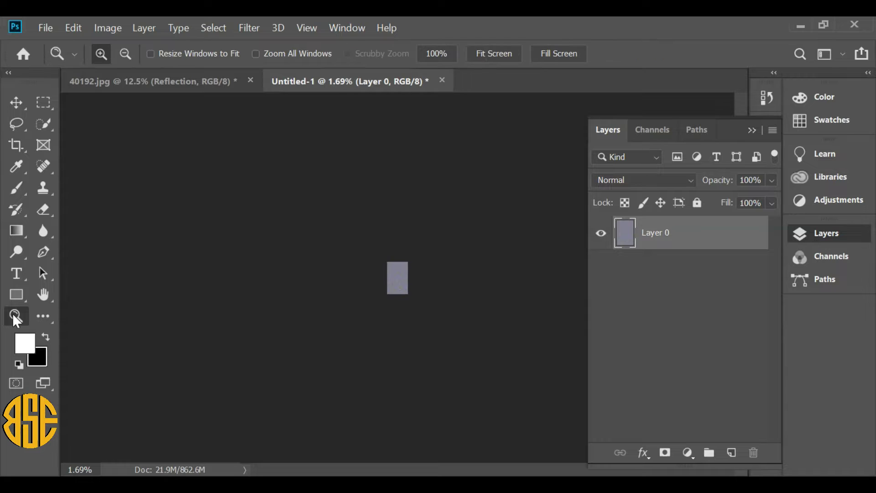
- Fit the image on screen, crop away everything outside the canvas, and deselect
{"action": "right_click", "coordinate": [391, 279]}
{"action": "left_click", "coordinate": [426, 289]}
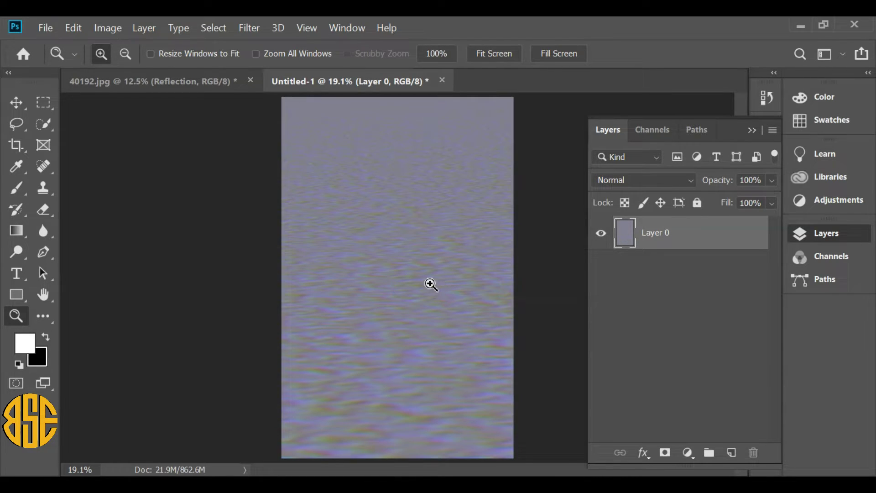
{"action": "left_click", "coordinate": [215, 27]}
{"action": "left_click", "coordinate": [228, 42]}
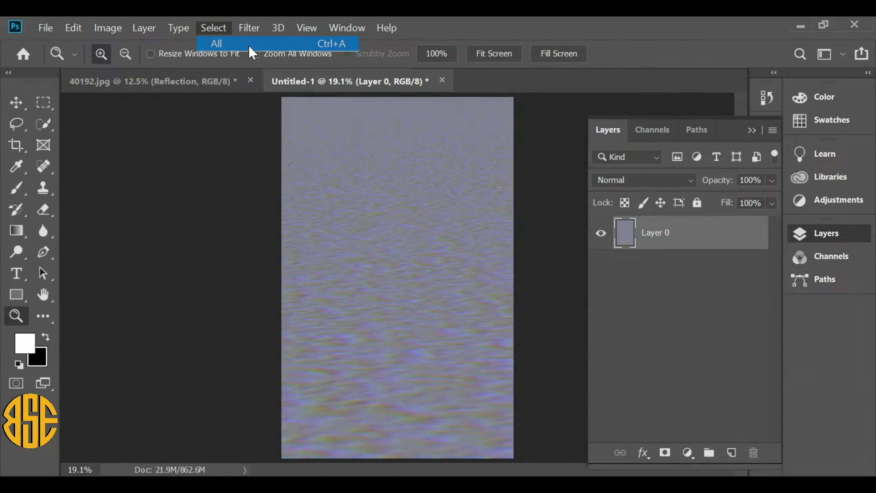
{"action": "left_click", "coordinate": [109, 28]}
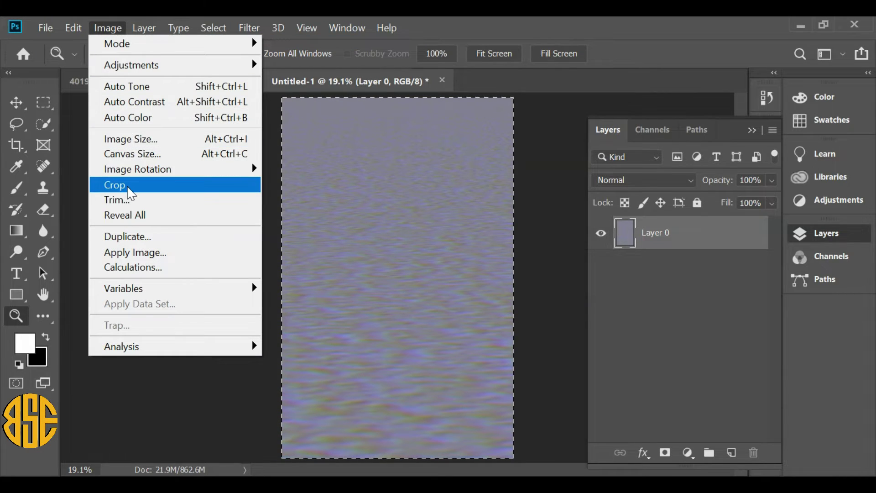
{"action": "left_click", "coordinate": [126, 185]}
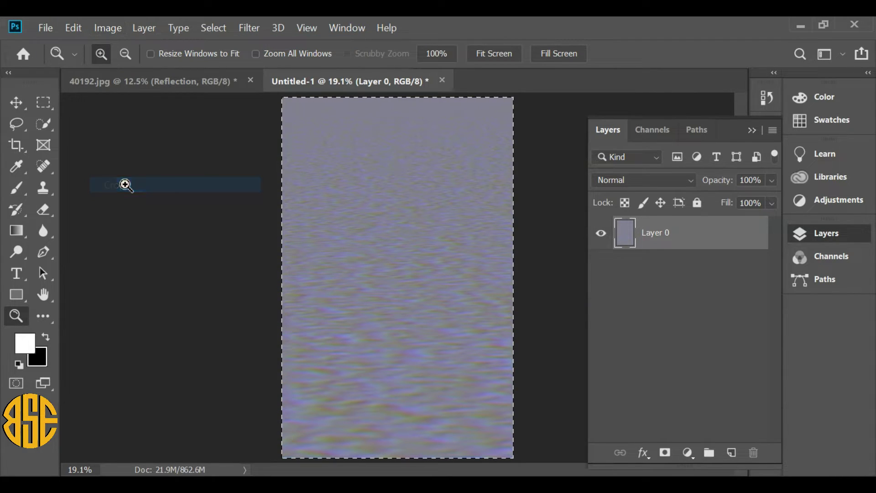
{"action": "left_click", "coordinate": [219, 30]}
{"action": "left_click", "coordinate": [247, 59]}
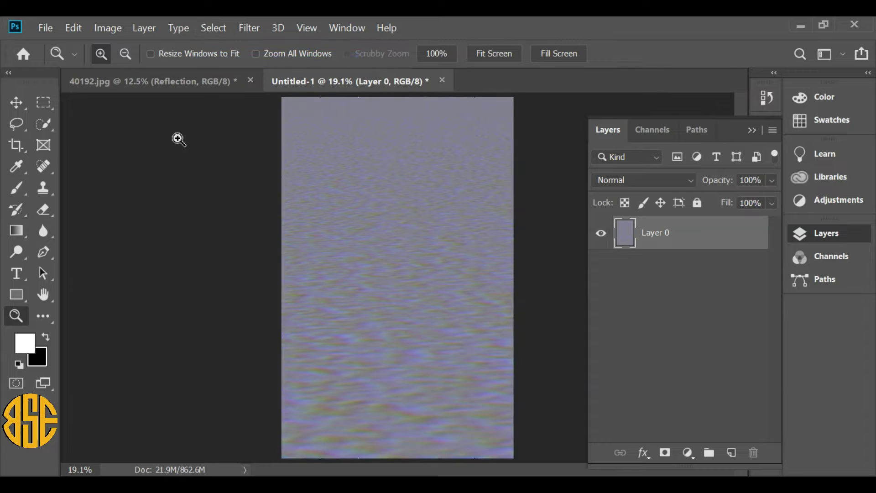
- Free-transform the texture to 50% height at full width in the canvas's lower half
{"action": "left_click", "coordinate": [73, 28]}
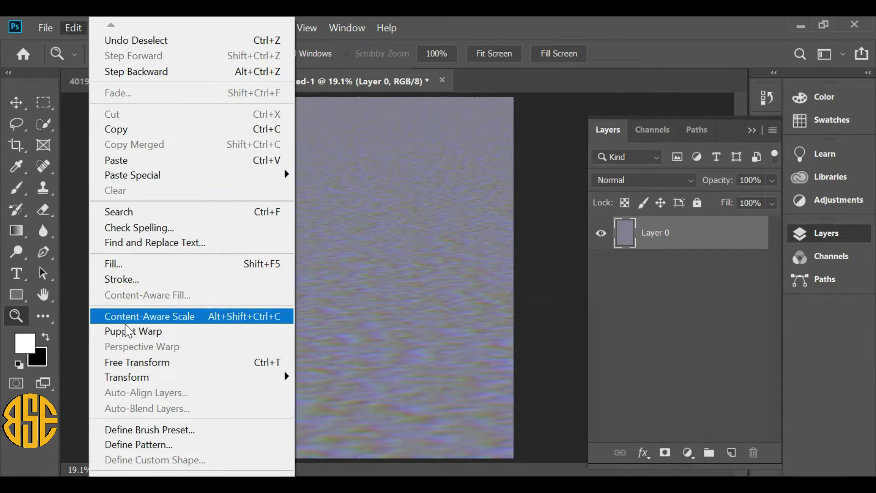
{"action": "left_click", "coordinate": [136, 362]}
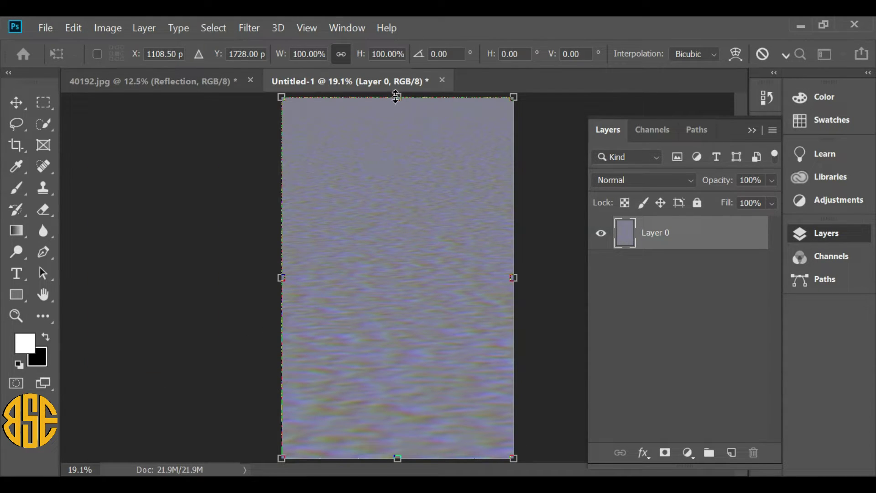
{"action": "left_click_drag", "start_coordinate": [396, 97], "coordinate": [400, 283]}
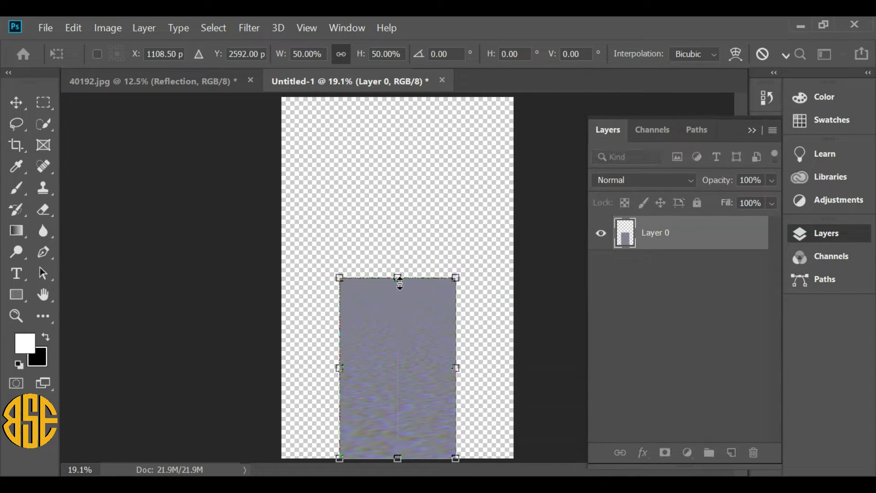
{"action": "left_click_drag", "start_coordinate": [455, 366], "coordinate": [514, 367]}
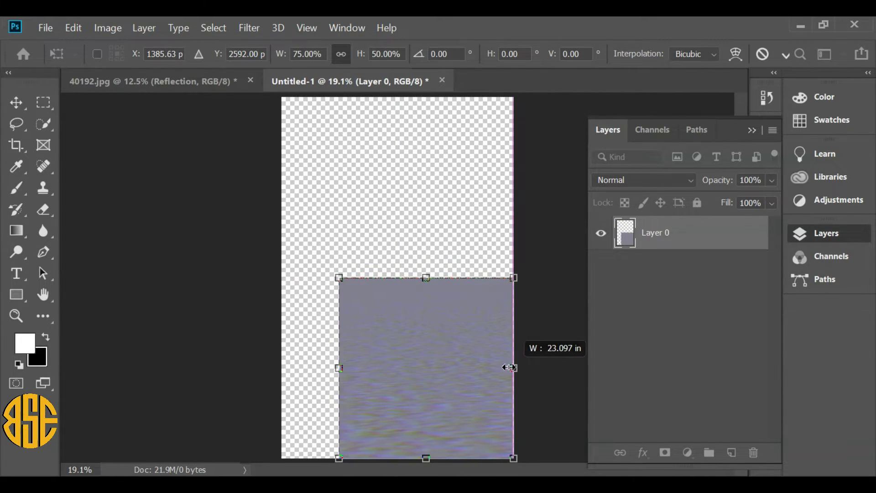
{"action": "left_click_drag", "start_coordinate": [330, 368], "coordinate": [284, 365]}
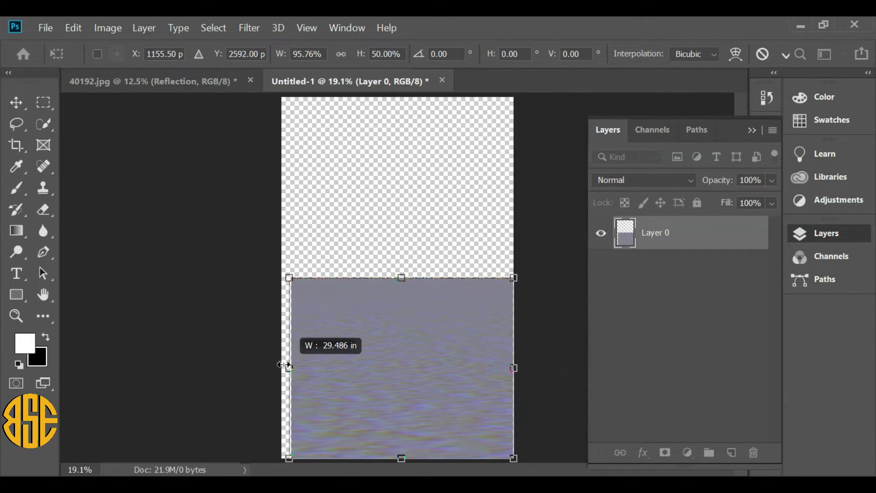
{"action": "key", "text": "Return"}
{"action": "key", "text": "z"}
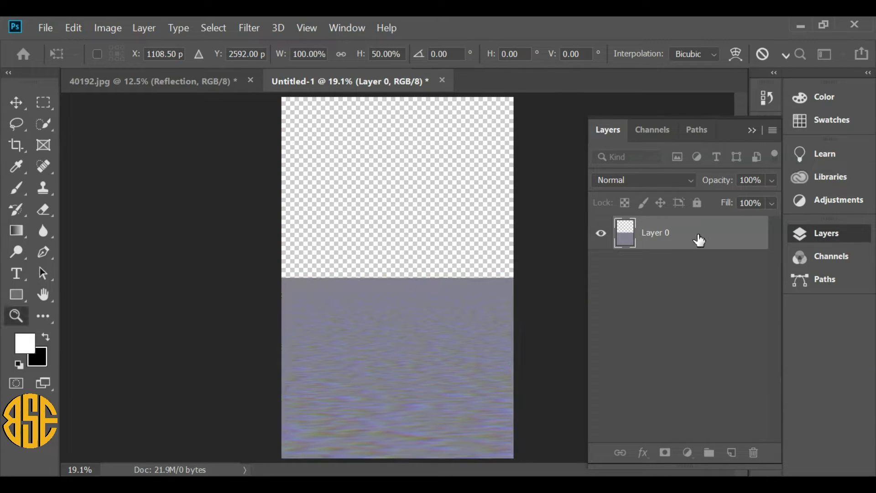
- Save the texture document as Displacement.psd in Photoshop format, then return to the sunset photo
{"action": "left_click", "coordinate": [45, 28]}
{"action": "left_click", "coordinate": [119, 186]}
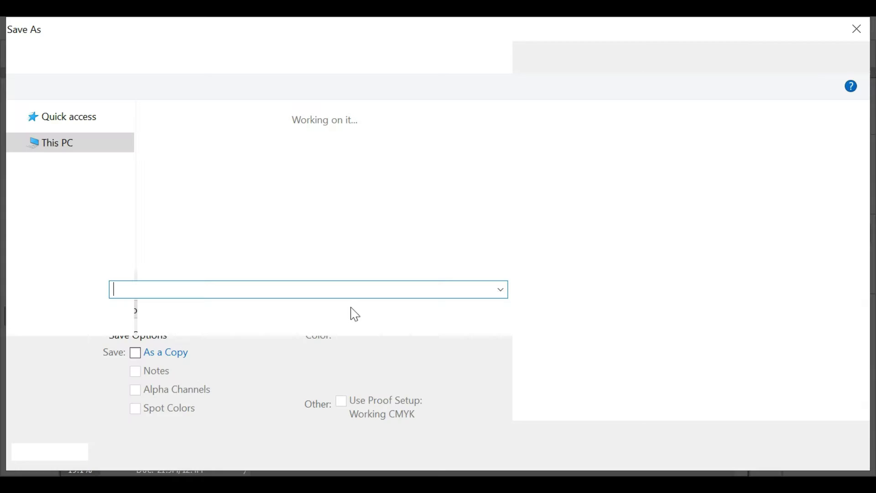
{"action": "type", "text": "Displacement"}
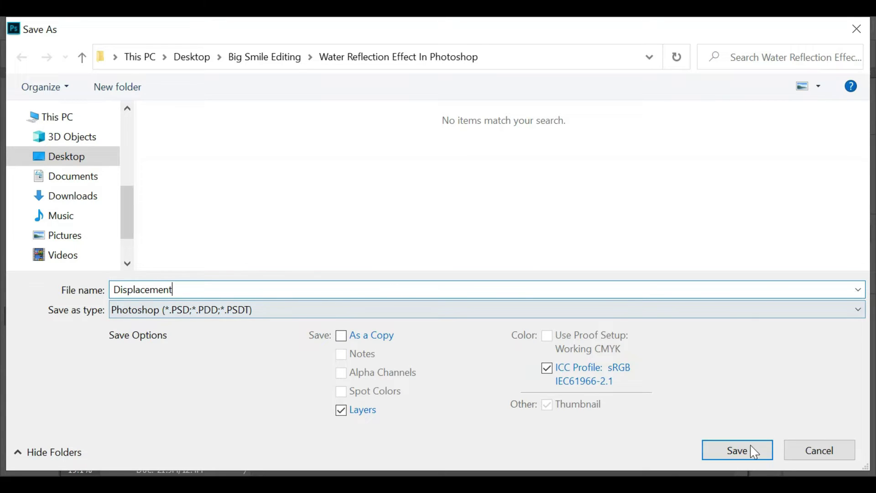
{"action": "left_click", "coordinate": [748, 450]}
{"action": "left_click", "coordinate": [619, 132]}
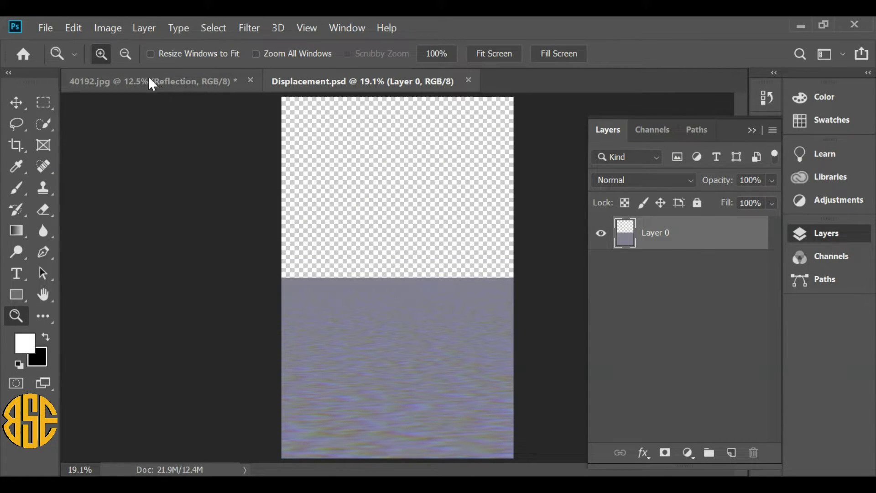
{"action": "left_click", "coordinate": [174, 81]}
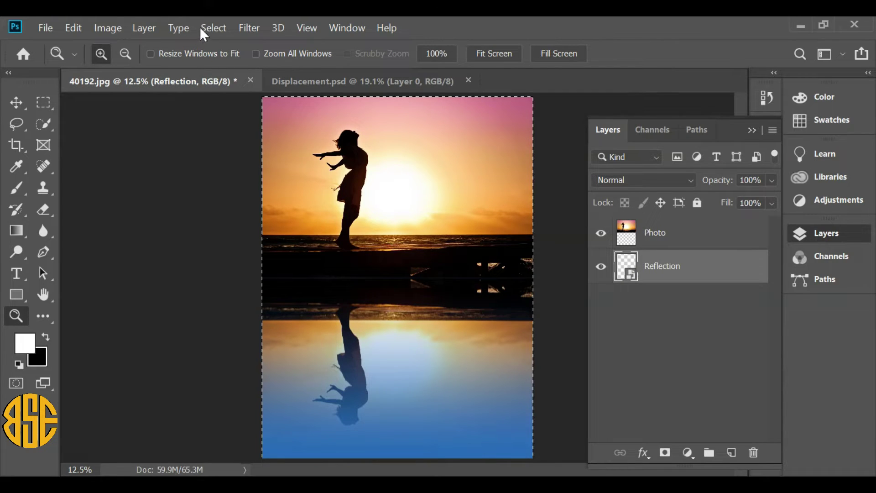
- Deselect and apply Displace (horizontal 10, vertical 450) to the Reflection layer with Displacement.psd as map
{"action": "left_click", "coordinate": [200, 28]}
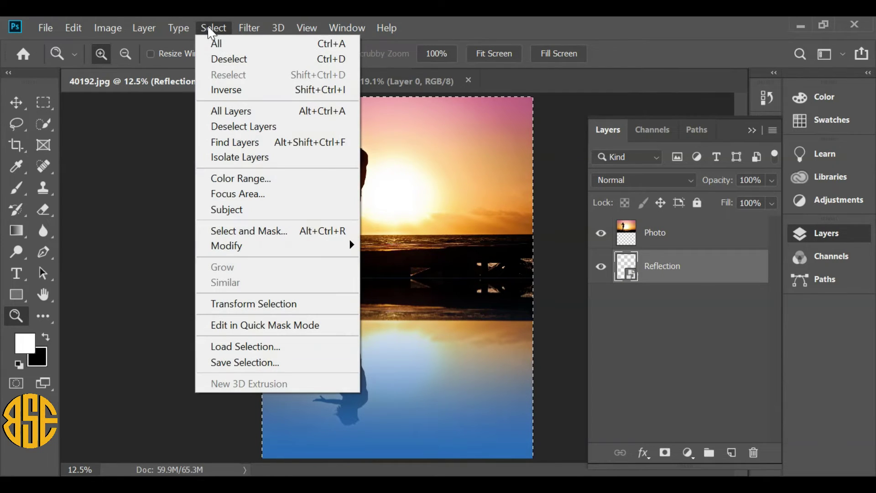
{"action": "left_click", "coordinate": [257, 59]}
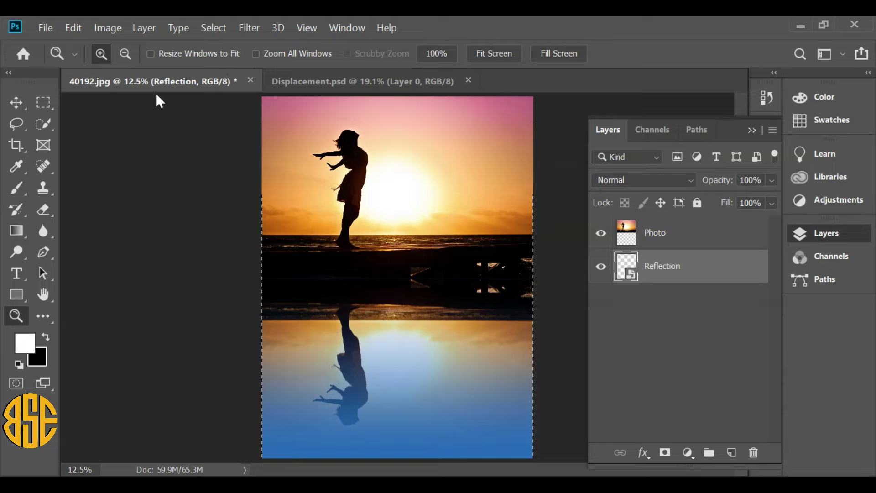
{"action": "left_click", "coordinate": [260, 29]}
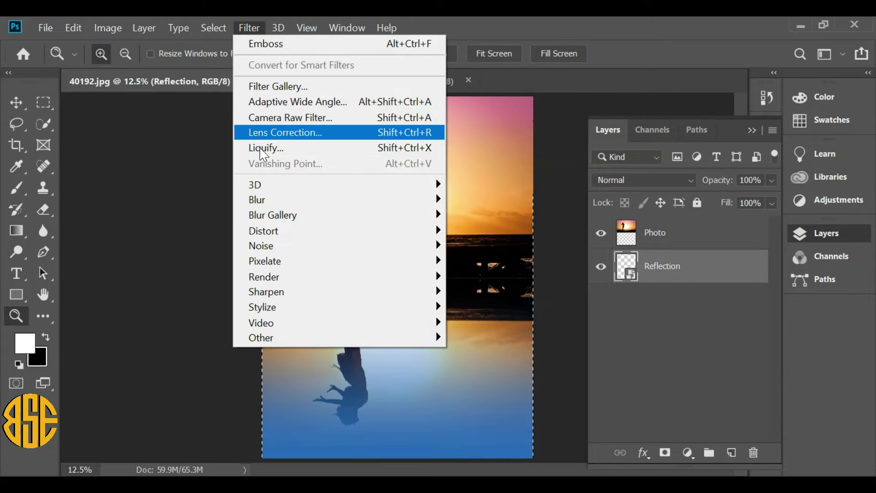
{"action": "mouse_move", "coordinate": [339, 231]}
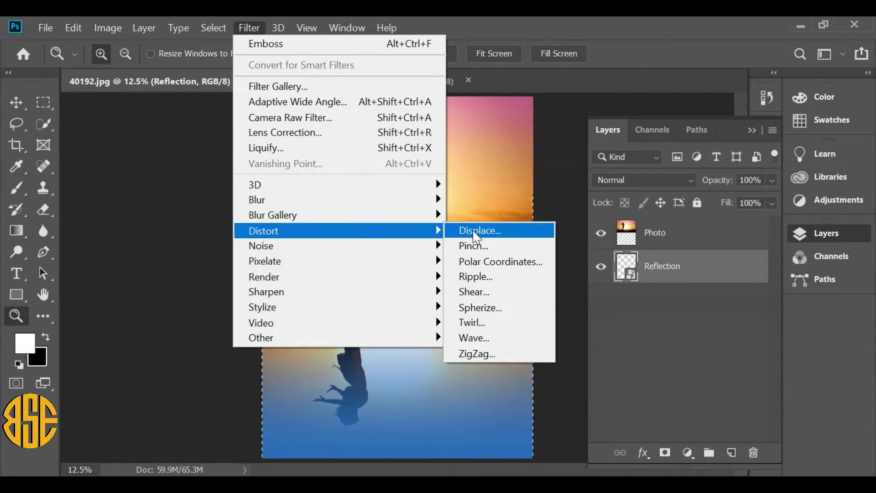
{"action": "left_click", "coordinate": [490, 232]}
{"action": "left_click", "coordinate": [455, 160]}
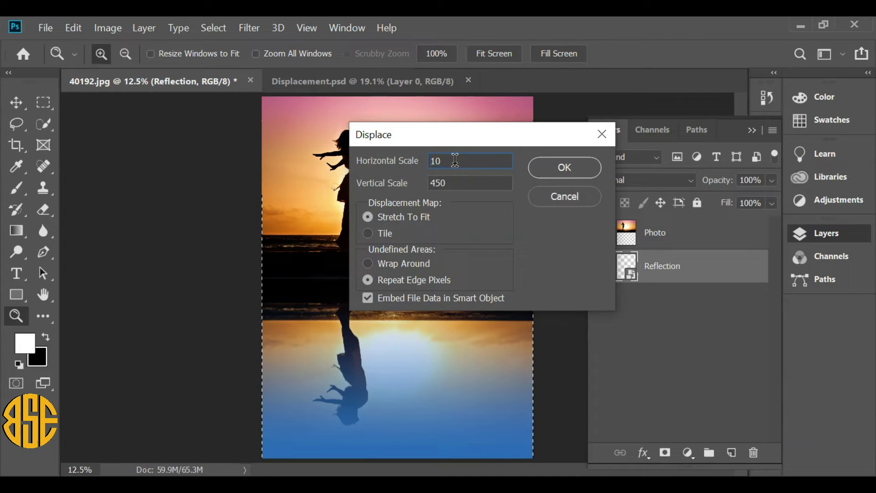
{"action": "left_click", "coordinate": [561, 169]}
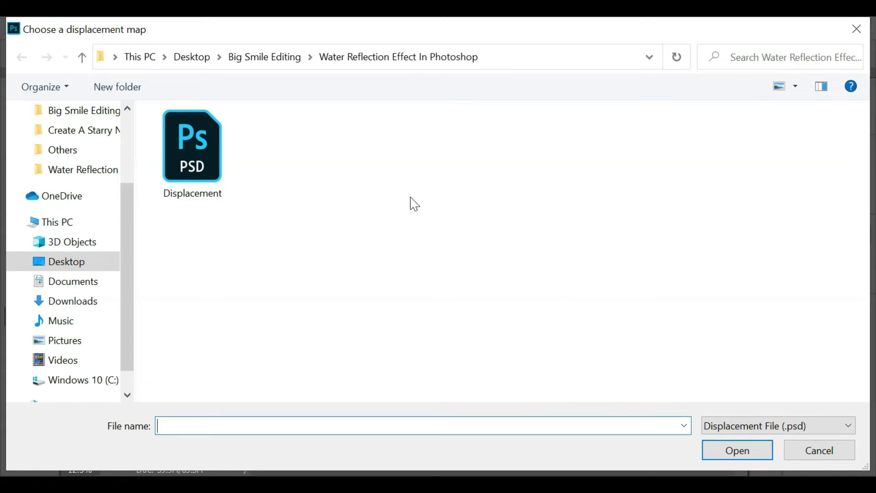
{"action": "left_click", "coordinate": [193, 150]}
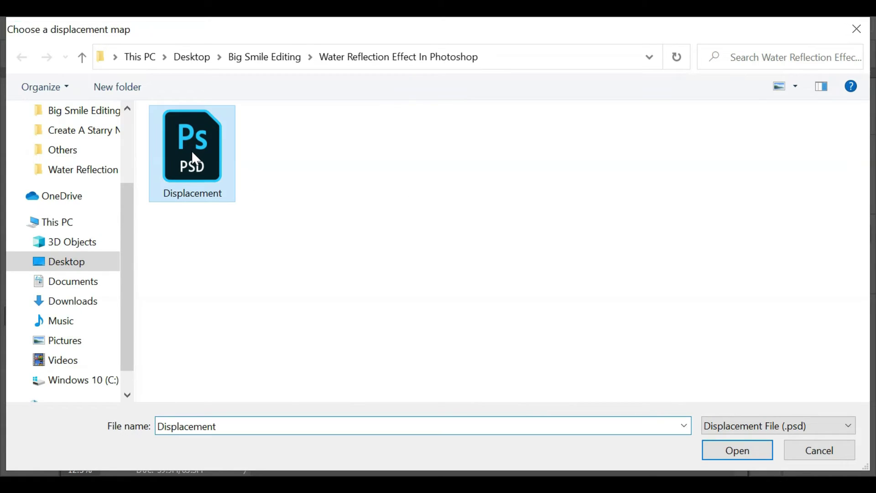
{"action": "double_click", "coordinate": [191, 150]}
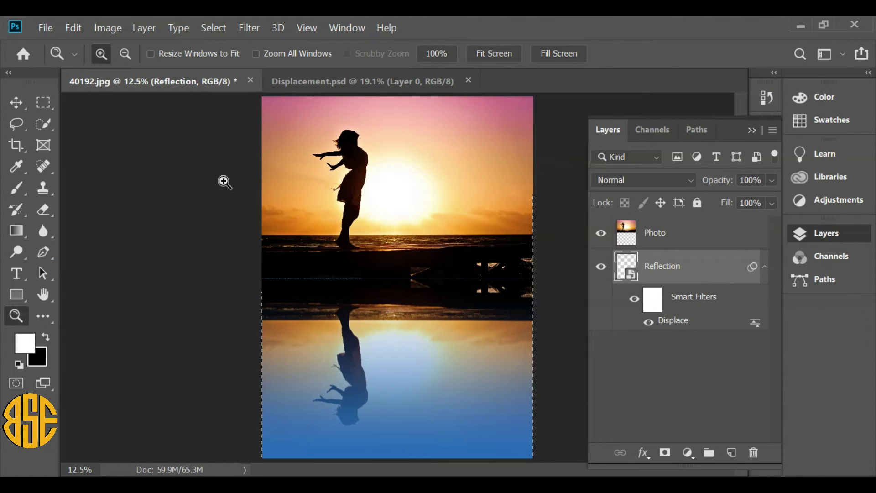
{"action": "left_click", "coordinate": [687, 245]}
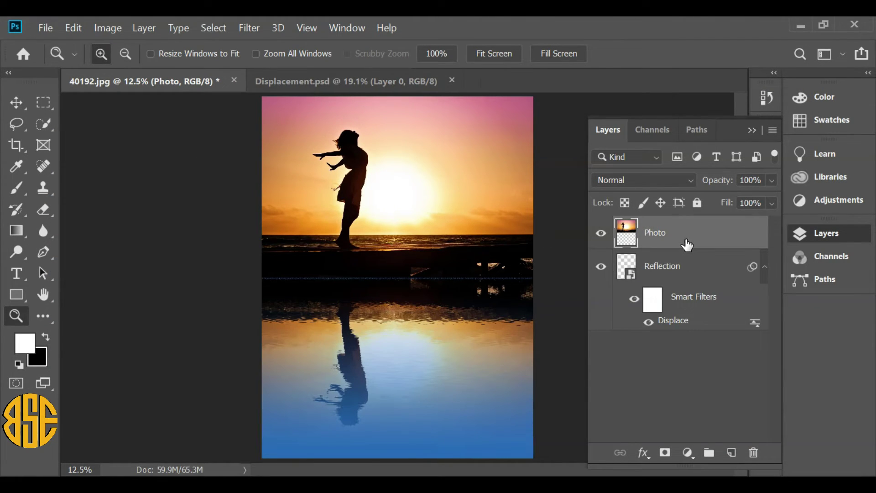
{"action": "left_click", "coordinate": [677, 270]}
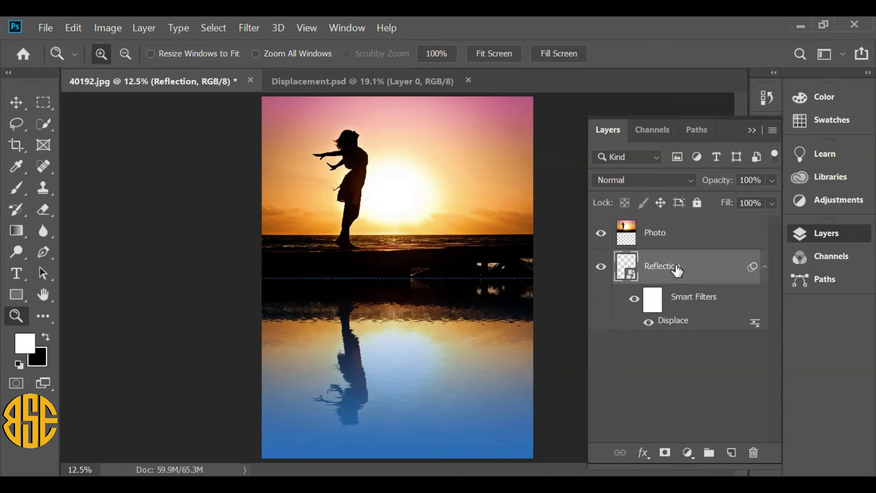
{"action": "left_click", "coordinate": [20, 145]}
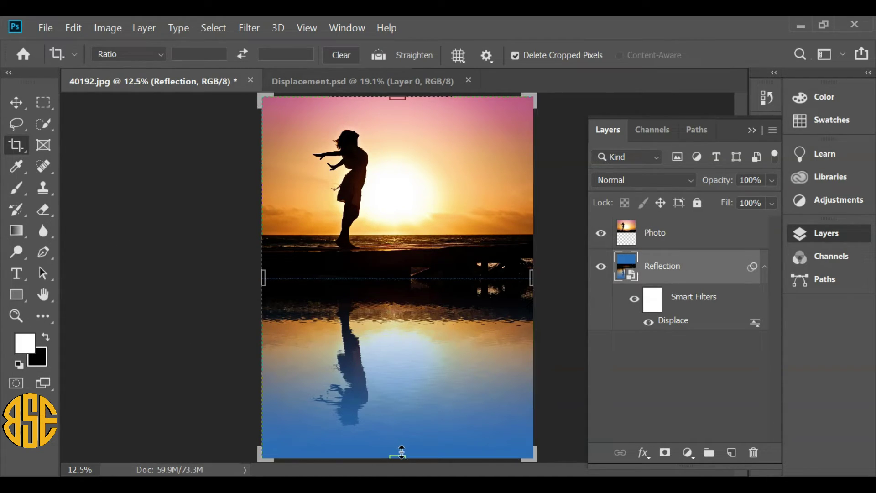
- Crop a thin strip off the image bottom and add a new empty Layer 1 above Photo
{"action": "left_click_drag", "start_coordinate": [401, 452], "coordinate": [404, 443]}
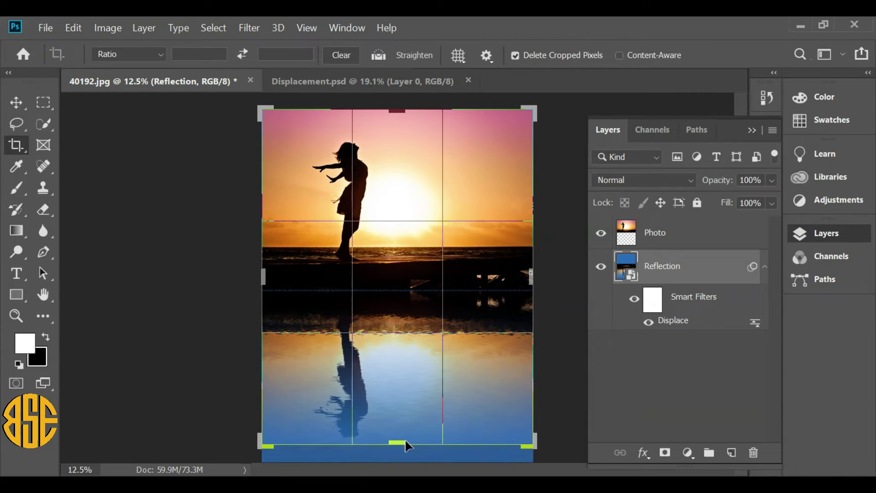
{"action": "key", "text": "Return"}
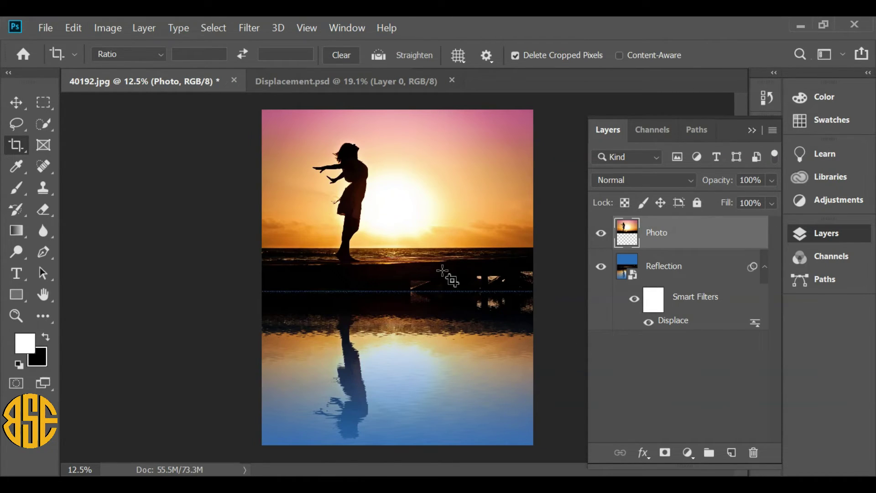
{"action": "left_click", "coordinate": [732, 452]}
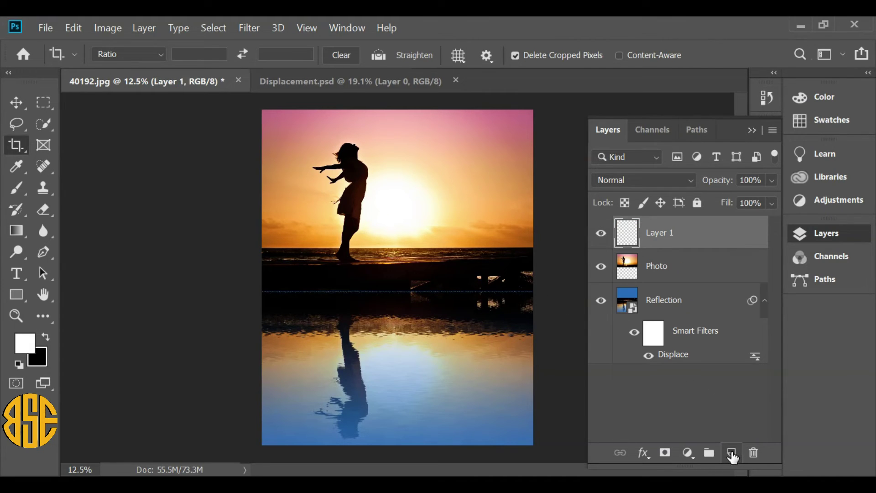
- Fill a full-width rectangular band across the shoreline with 100% black on Layer 1, then deselect
{"action": "left_click", "coordinate": [47, 105]}
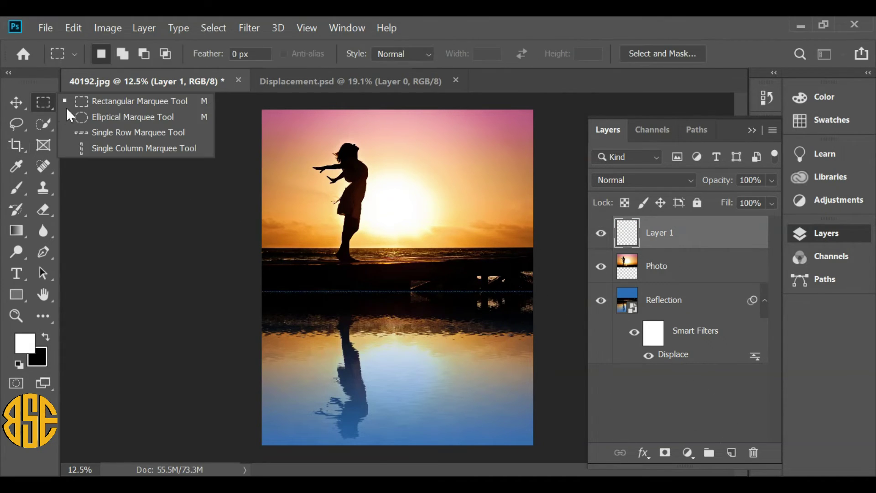
{"action": "left_click", "coordinate": [93, 104]}
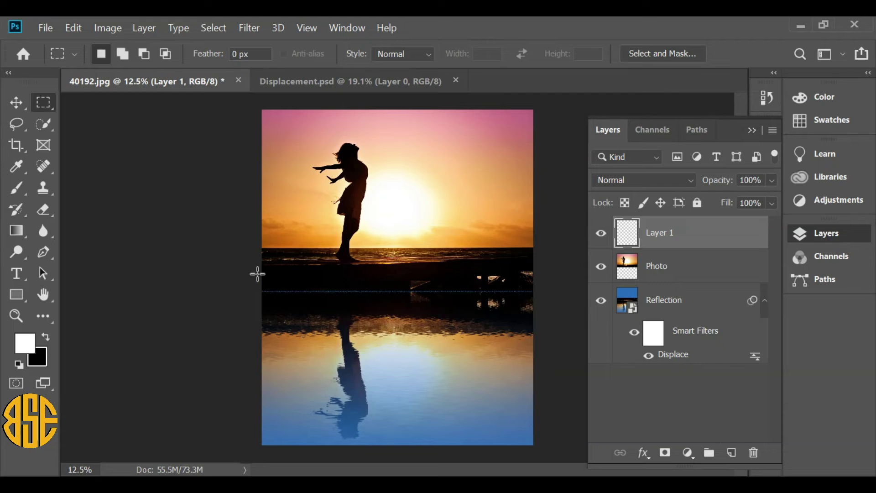
{"action": "left_click_drag", "start_coordinate": [257, 275], "coordinate": [538, 301]}
{"action": "left_click", "coordinate": [76, 28]}
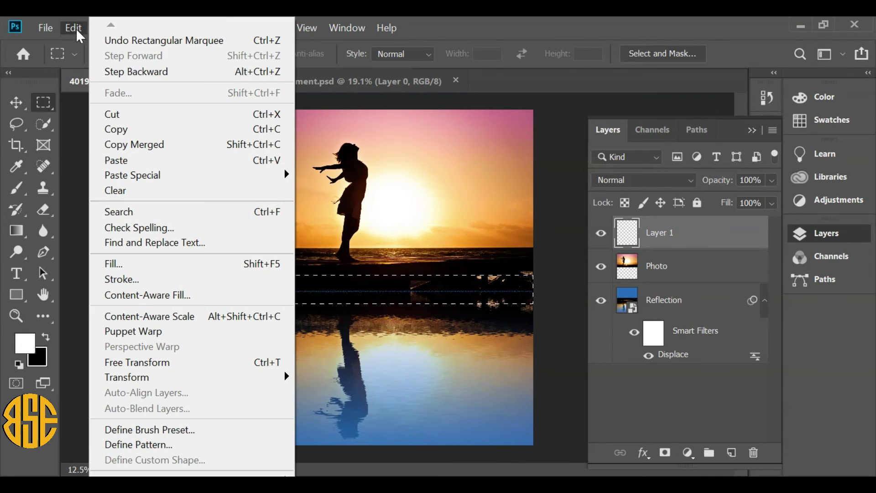
{"action": "left_click", "coordinate": [140, 263]}
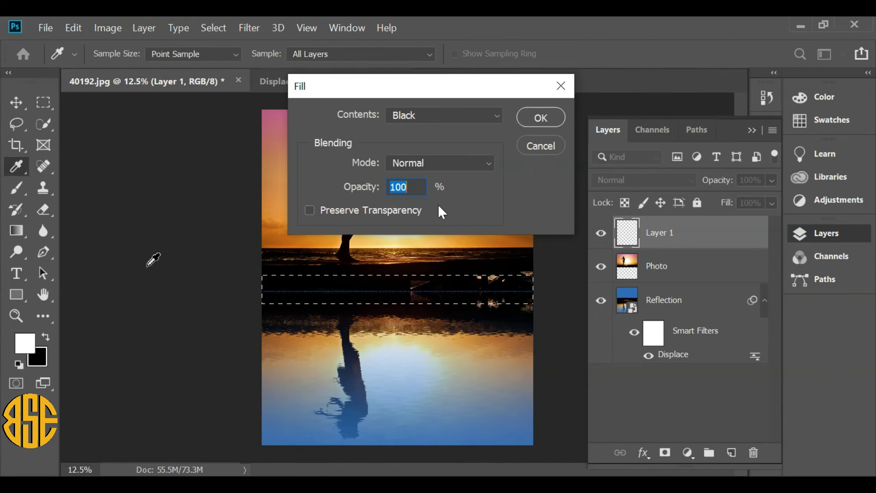
{"action": "left_click", "coordinate": [497, 119]}
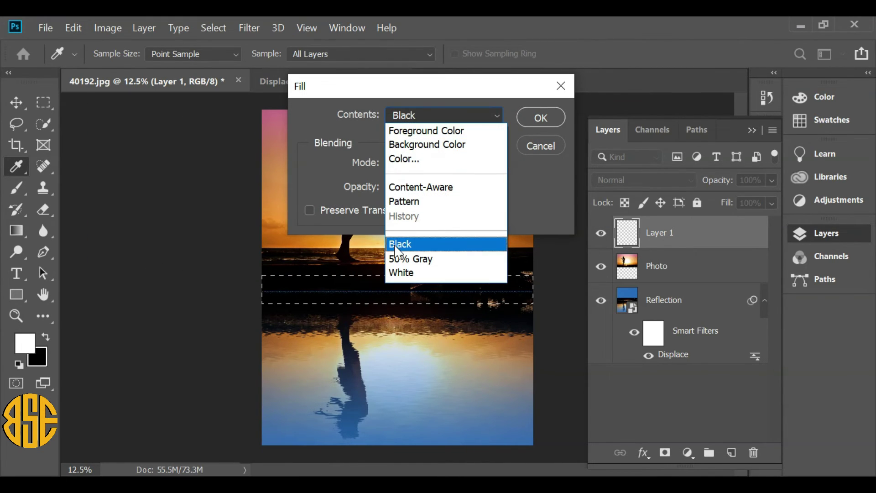
{"action": "left_click", "coordinate": [404, 242]}
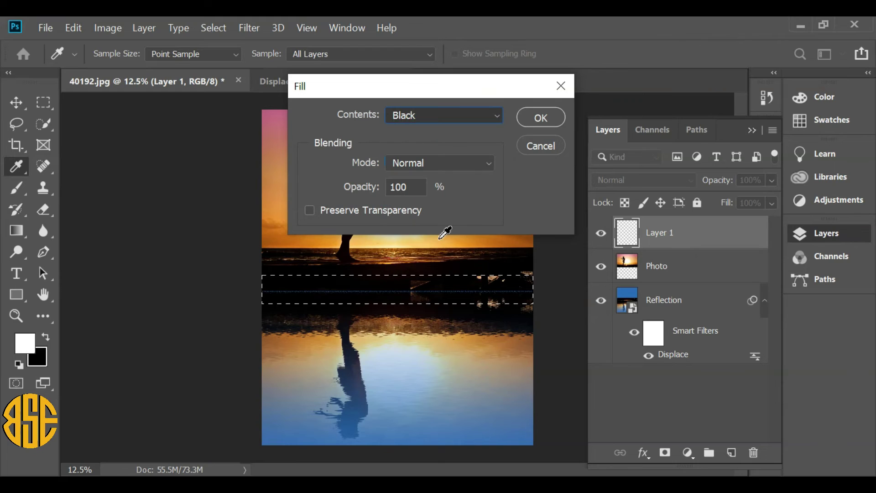
{"action": "left_click", "coordinate": [540, 120]}
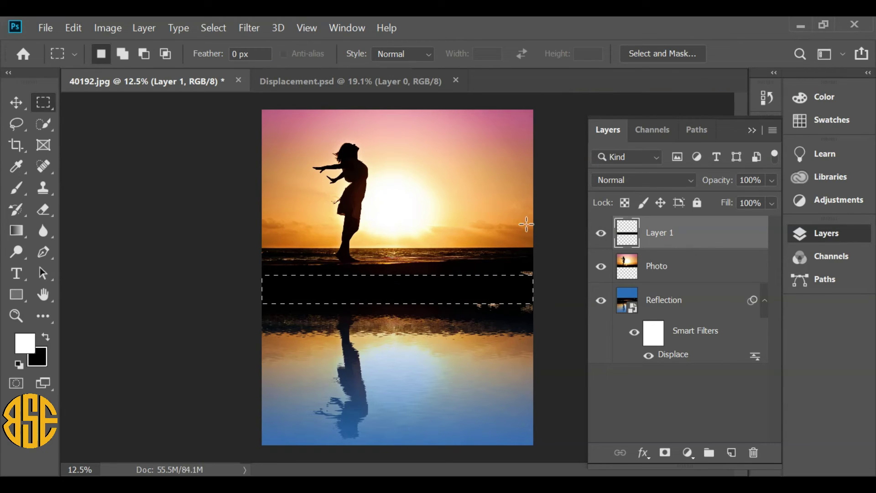
{"action": "left_click", "coordinate": [214, 29]}
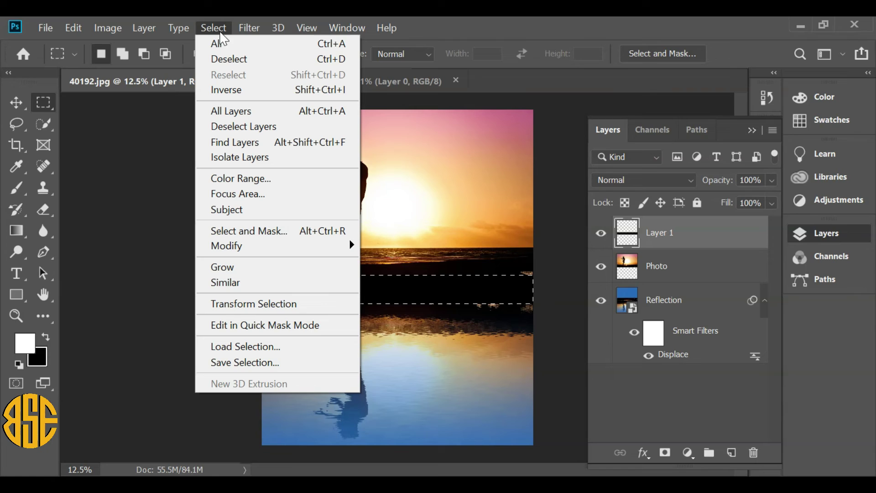
{"action": "left_click", "coordinate": [223, 61]}
- Blur the black band with a 4-pixel Gaussian Blur and collapse the Layers panel
{"action": "left_click", "coordinate": [248, 29]}
{"action": "mouse_move", "coordinate": [257, 199]}
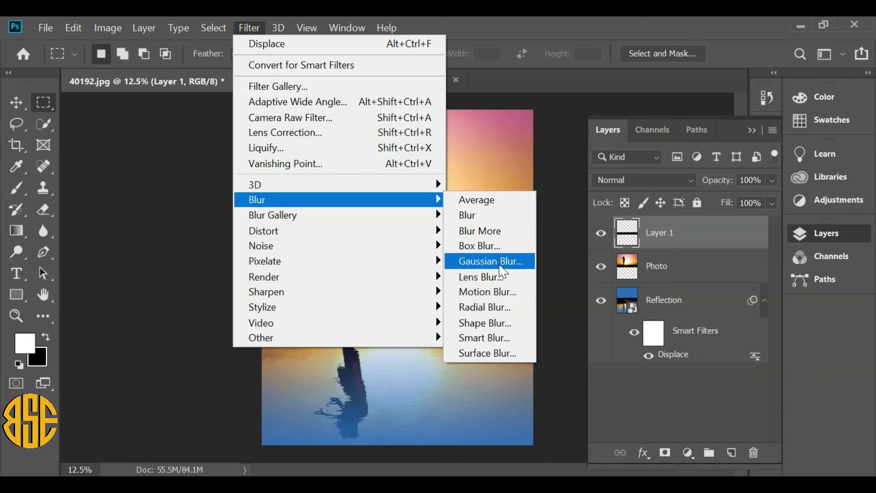
{"action": "left_click", "coordinate": [502, 271]}
{"action": "left_click", "coordinate": [391, 290]}
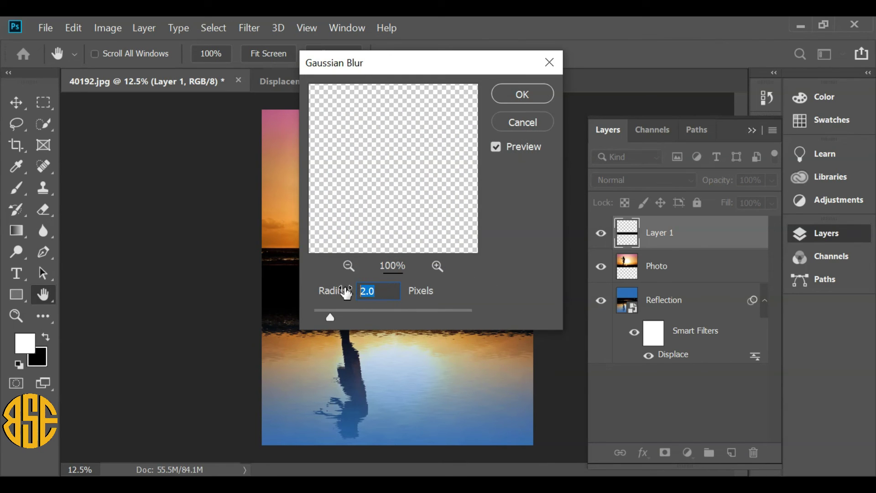
{"action": "type", "text": "40.5"}
{"action": "left_click", "coordinate": [517, 93]}
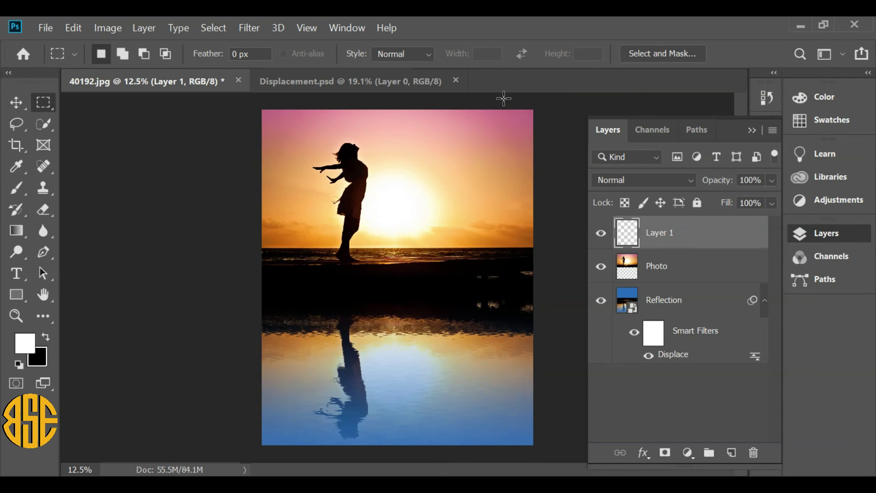
{"action": "left_click", "coordinate": [861, 234]}
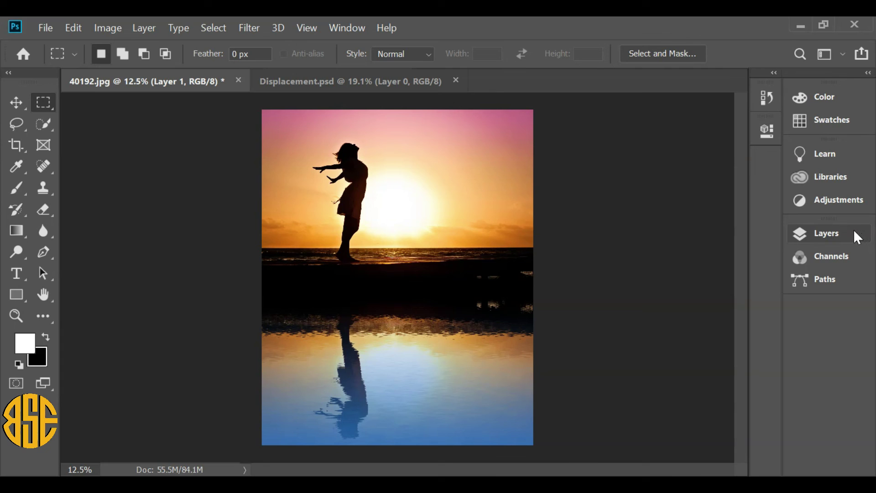